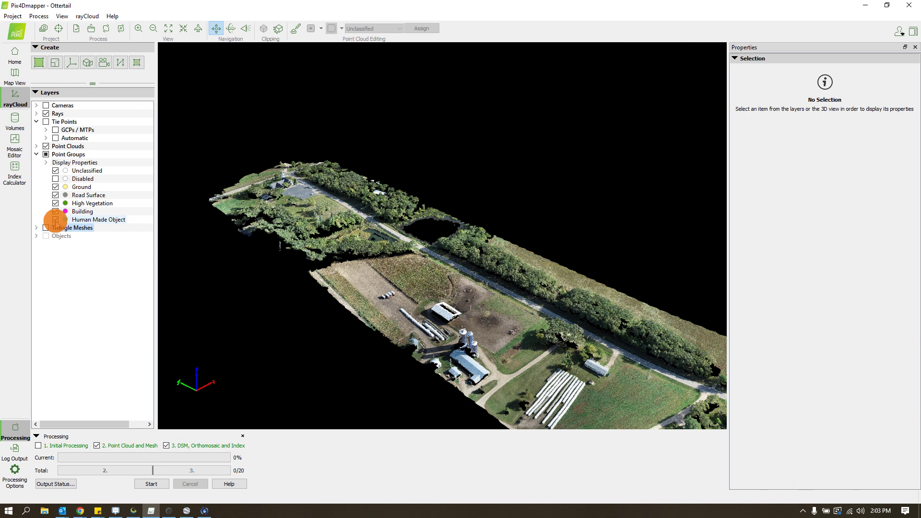
- Hide the Human Made Object, Building, High Vegetation and Unclassified point groups, leaving only Ground and Road Surface displayed
scroll(665, 339, up, 3)
drag(624, 339, 410, 152)
mouse_move(379, 215)
mouse_down()
mouse_move(411, 208)
mouse_move(378, 223)
mouse_up()
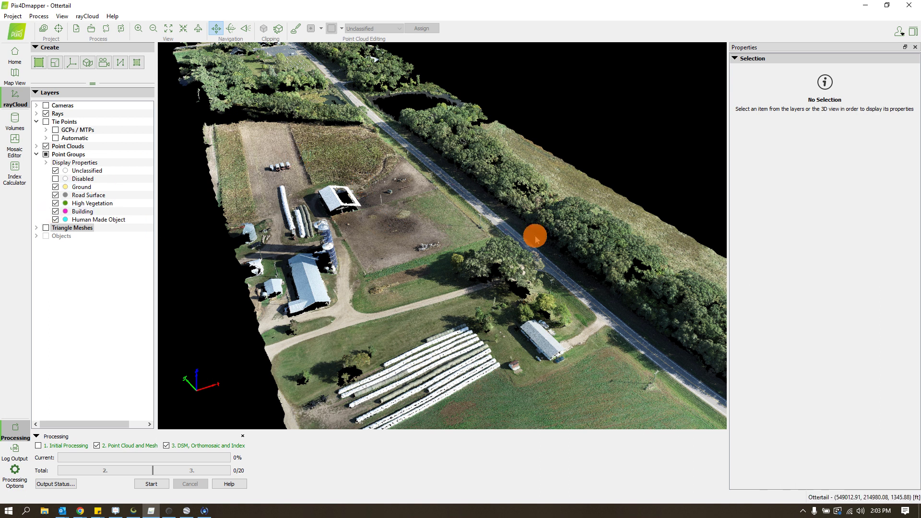
click(55, 219)
click(56, 211)
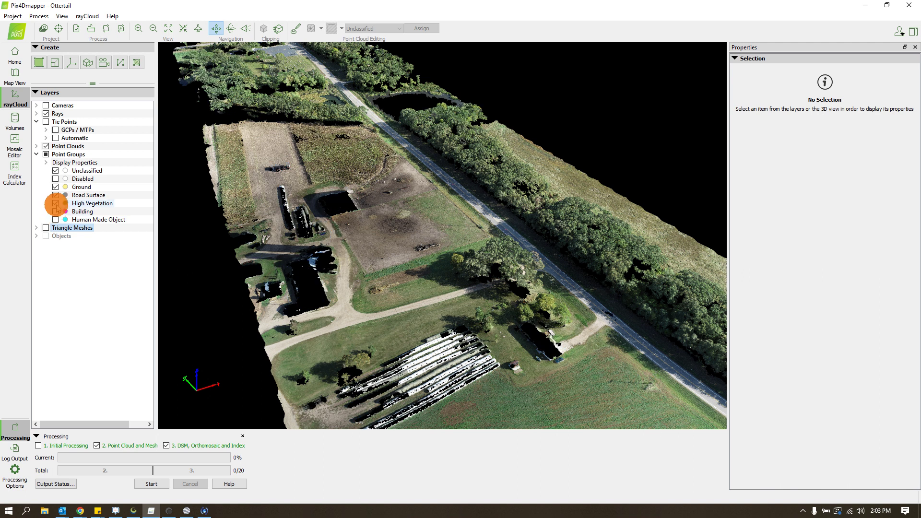
click(56, 203)
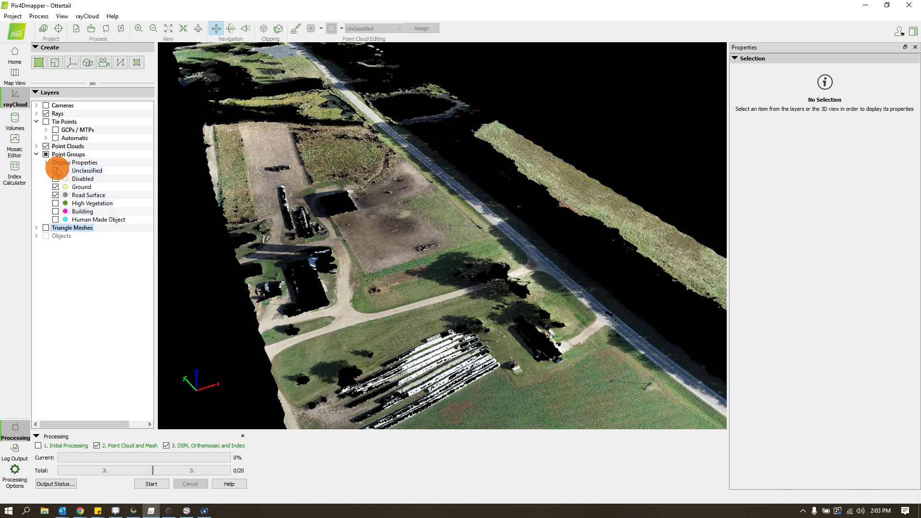
- Examine the remaining ground and road points along the road and in the gap where the tree strip was hidden
drag(528, 255, 654, 267)
scroll(670, 244, up, 3)
drag(283, 292, 395, 255)
drag(476, 222, 418, 230)
scroll(473, 226, down, 5)
scroll(303, 239, up, 5)
drag(454, 264, 366, 354)
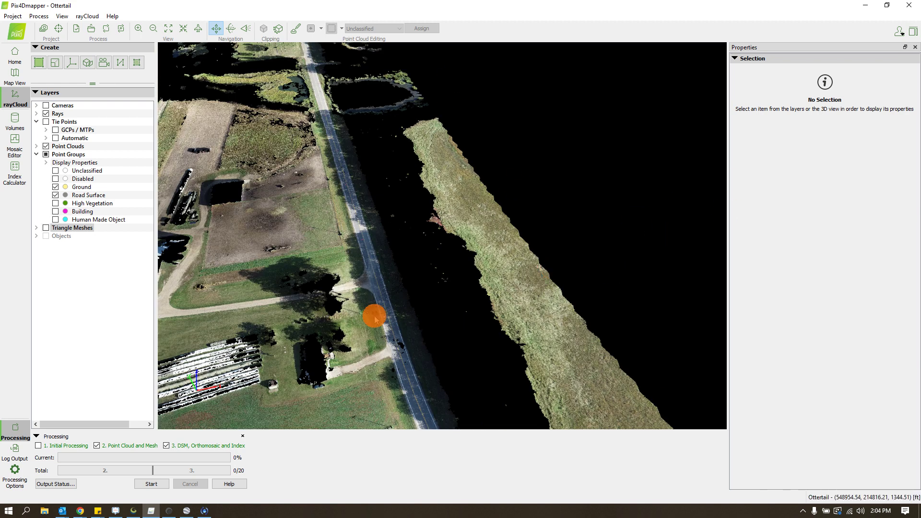
drag(410, 331, 389, 391)
scroll(409, 331, up, 2)
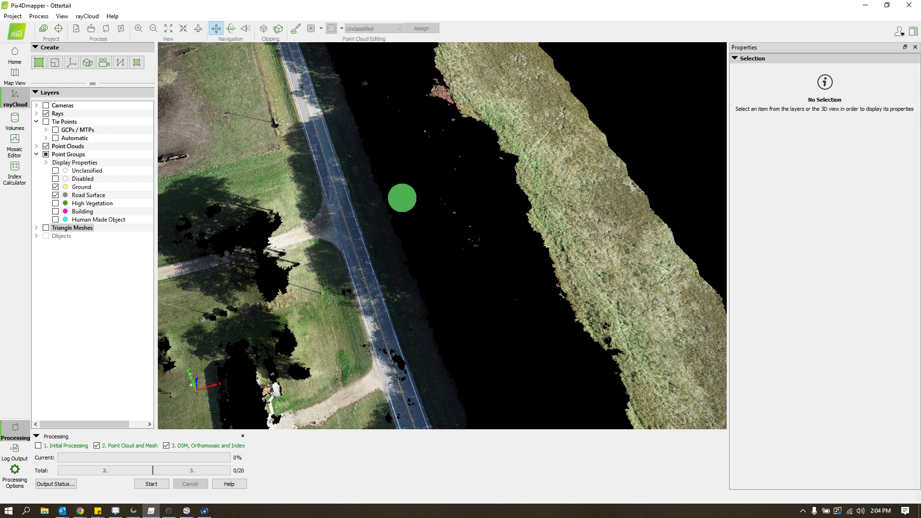
- Switch to Global Mapper and examine the contour lines over the tree strip and road in the 3D Viewer
click(134, 510)
scroll(475, 191, down, 5)
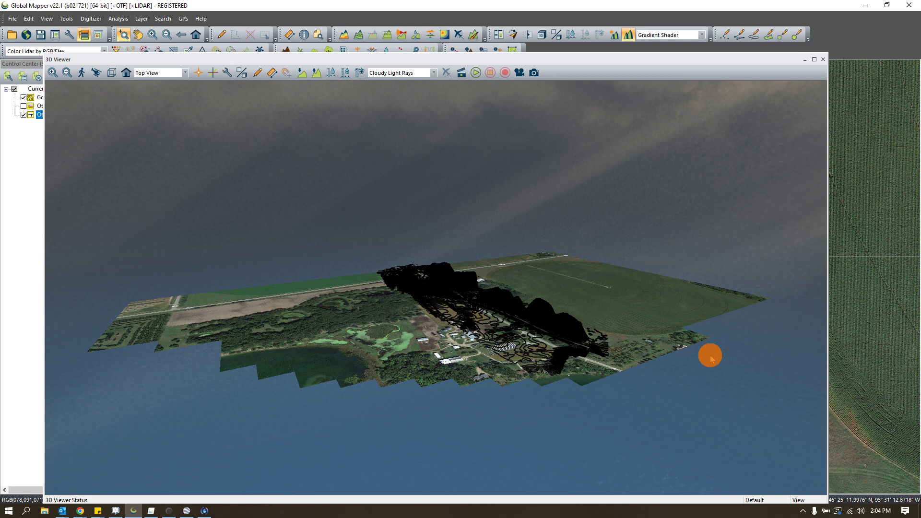
scroll(599, 369, up, 4)
middle_drag(599, 369, 386, 303)
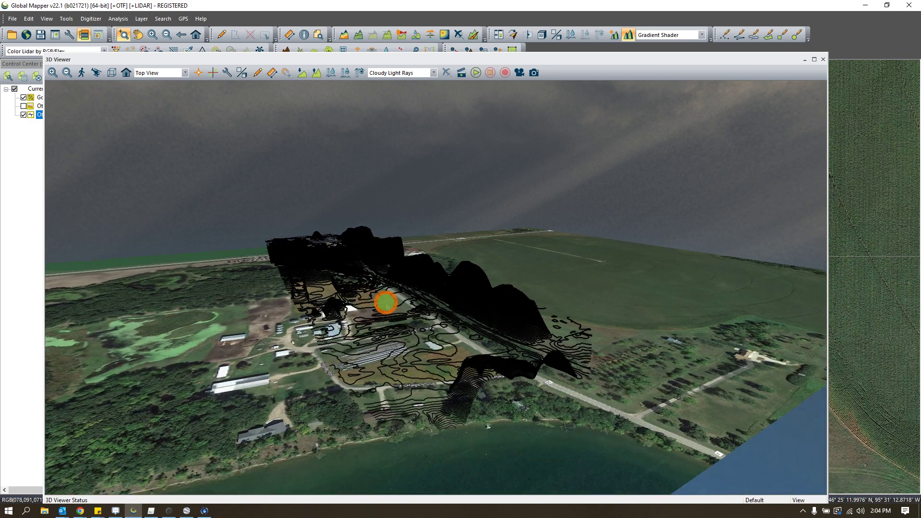
scroll(489, 343, up, 10)
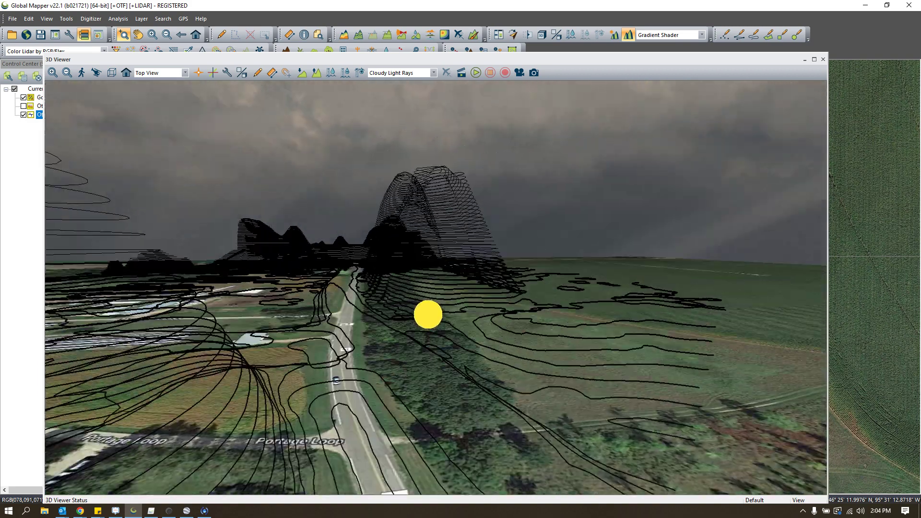
drag(428, 314, 553, 378)
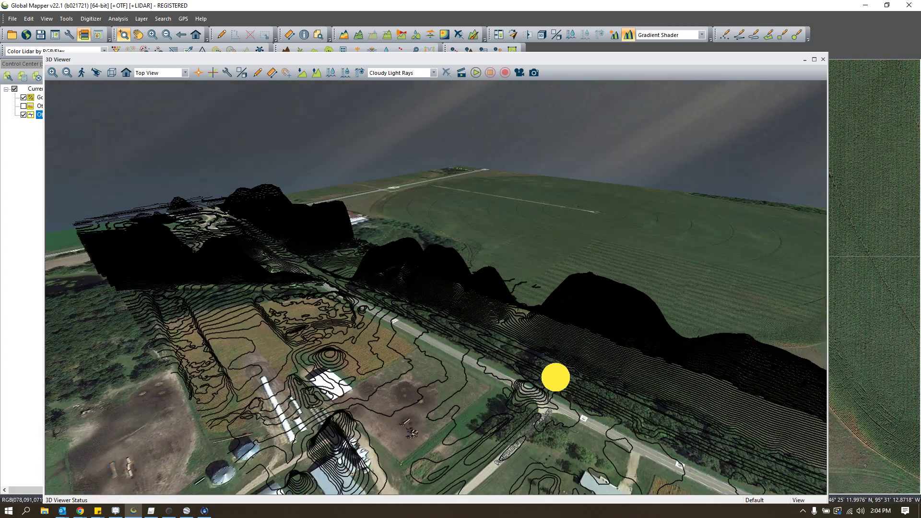
drag(747, 381, 742, 340)
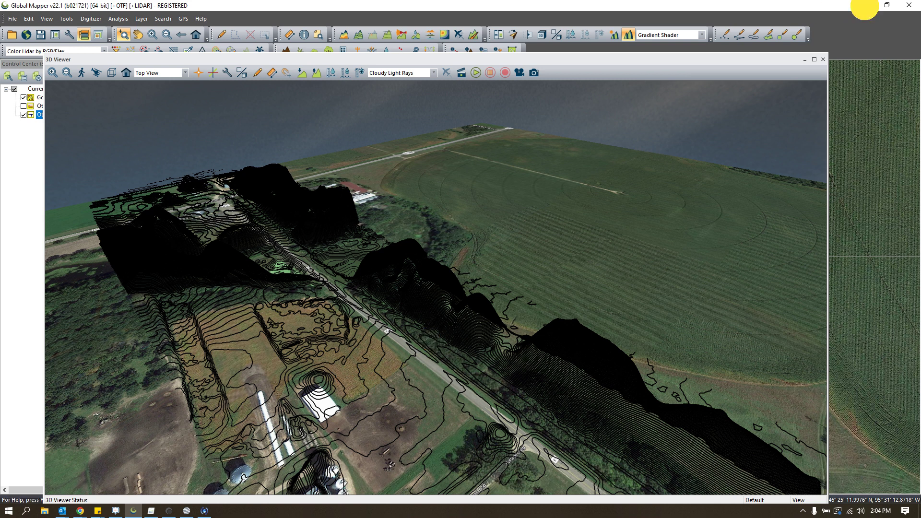
click(865, 8)
- In Pix4Dmapper, outline the stray points in the gap between road and field with an editing polygon and assign them to High Vegetation
drag(507, 354, 547, 347)
right_drag(401, 364, 536, 365)
drag(470, 268, 532, 337)
middle_drag(528, 311, 538, 397)
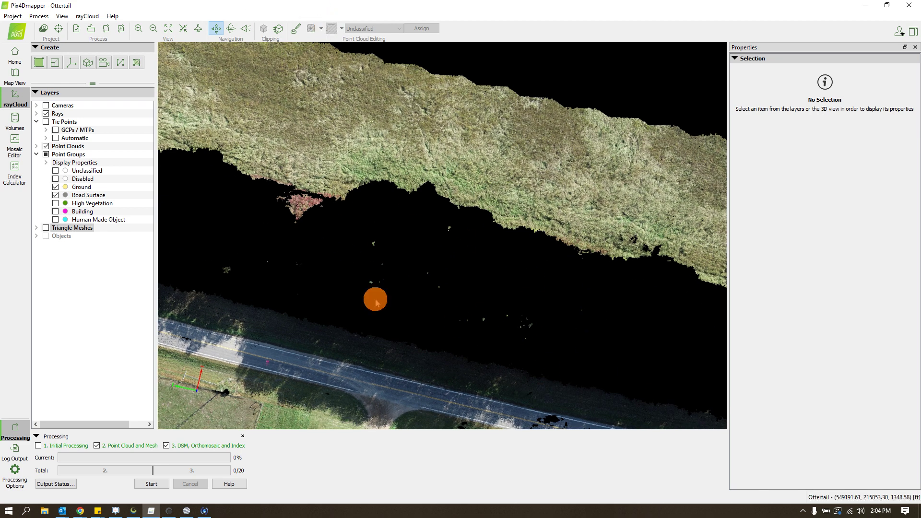
click(293, 30)
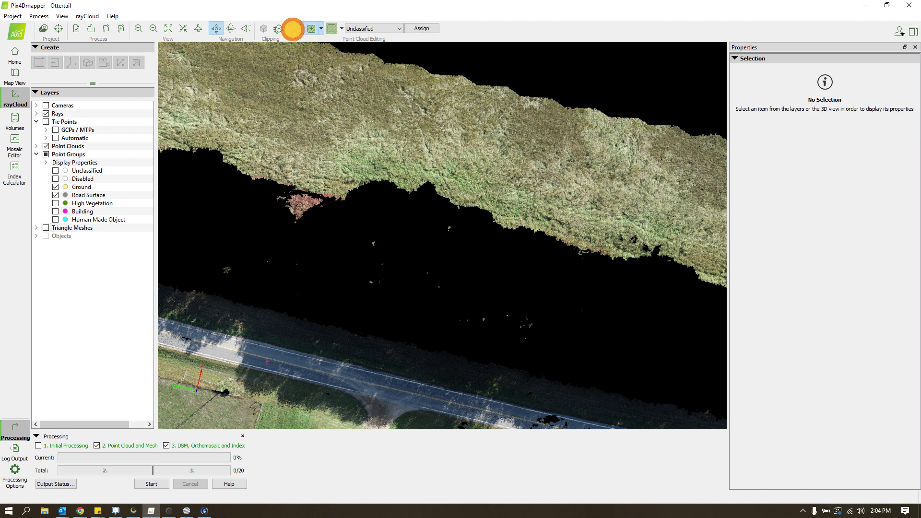
click(296, 30)
click(626, 301)
click(490, 231)
click(427, 218)
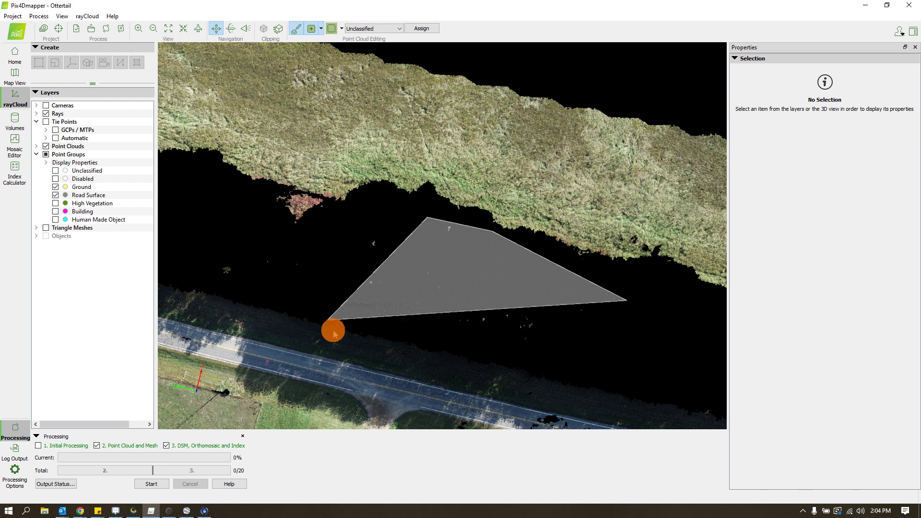
click(340, 276)
click(423, 330)
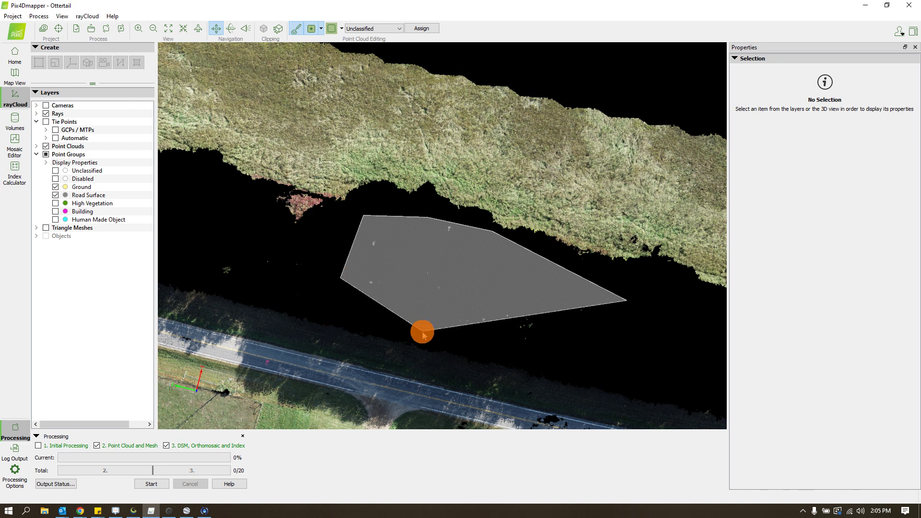
click(597, 363)
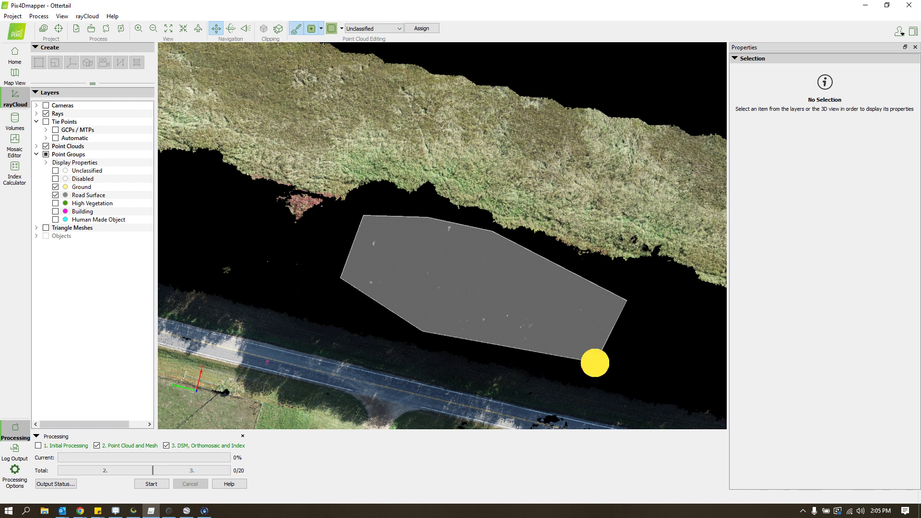
right_click(601, 339)
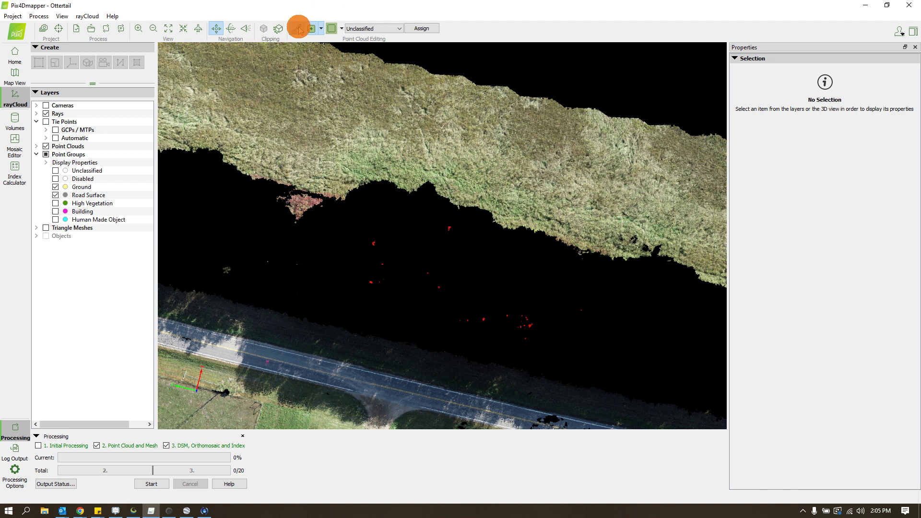
click(395, 27)
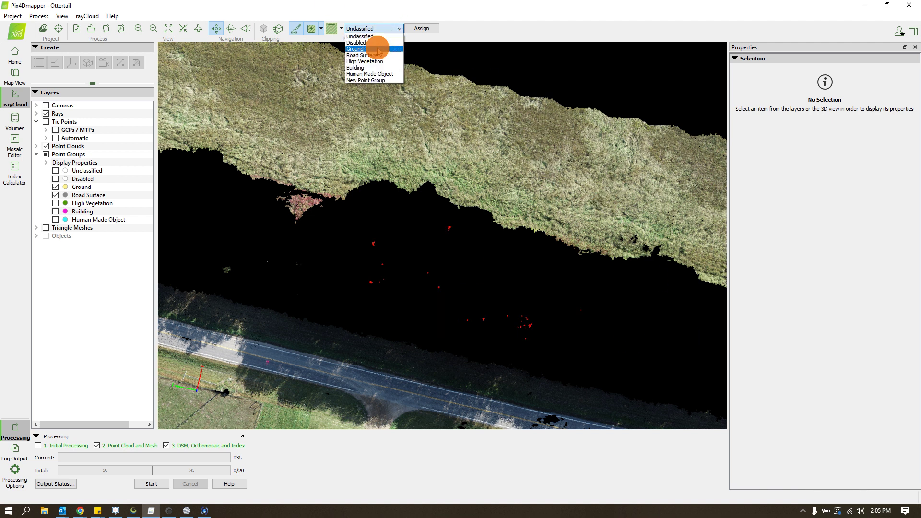
click(377, 64)
click(422, 28)
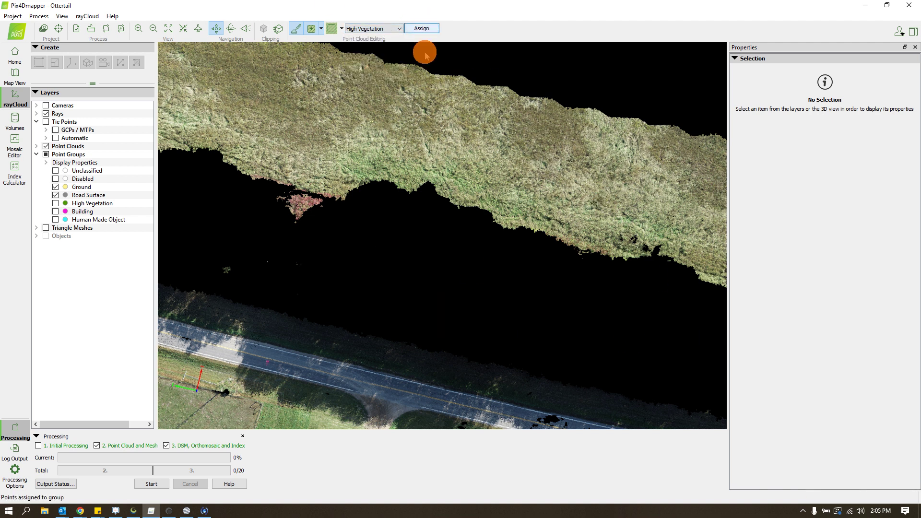
- Inspect the cleaned gap beside the road in the point cloud and compare it with the contours in Global Mapper
drag(505, 352, 417, 111)
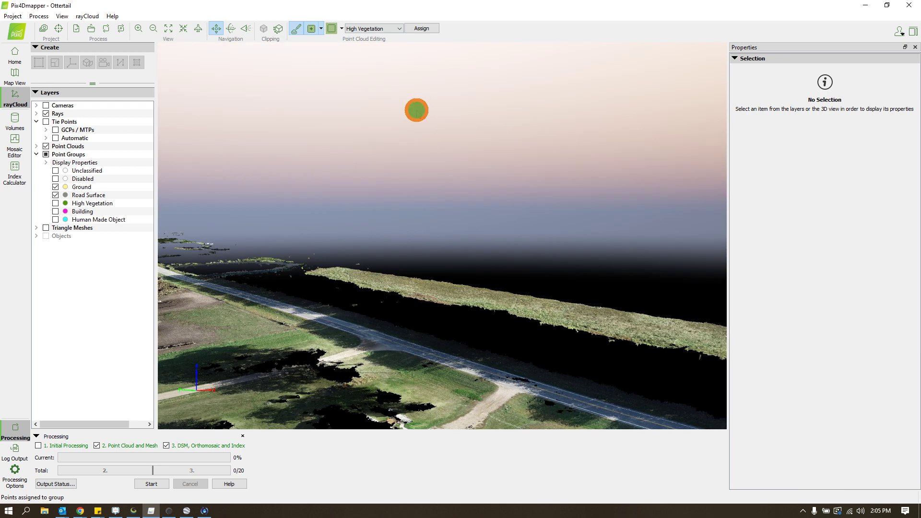
scroll(523, 350, up, 4)
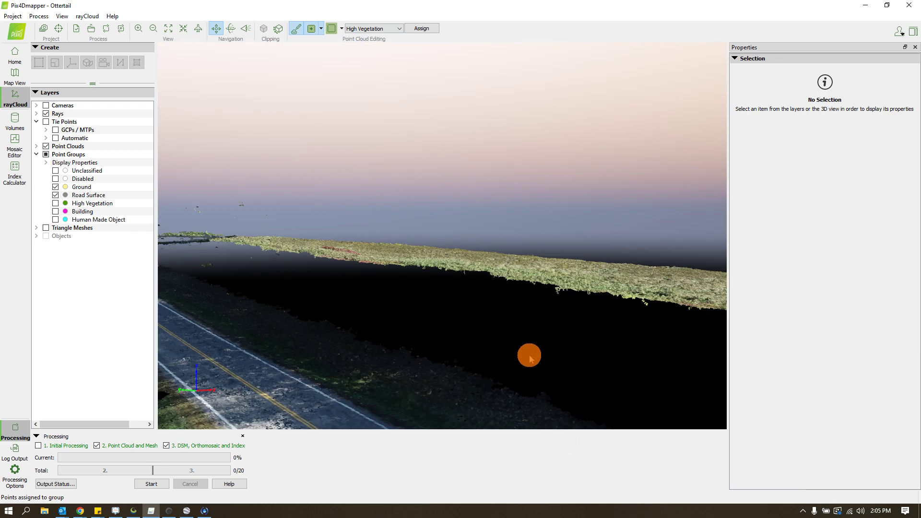
drag(500, 346, 477, 303)
drag(493, 339, 409, 354)
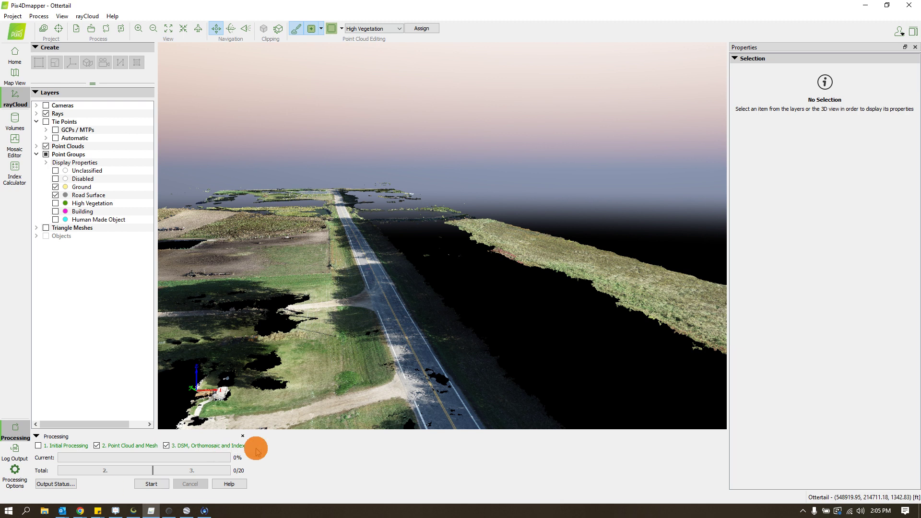
drag(465, 269, 576, 339)
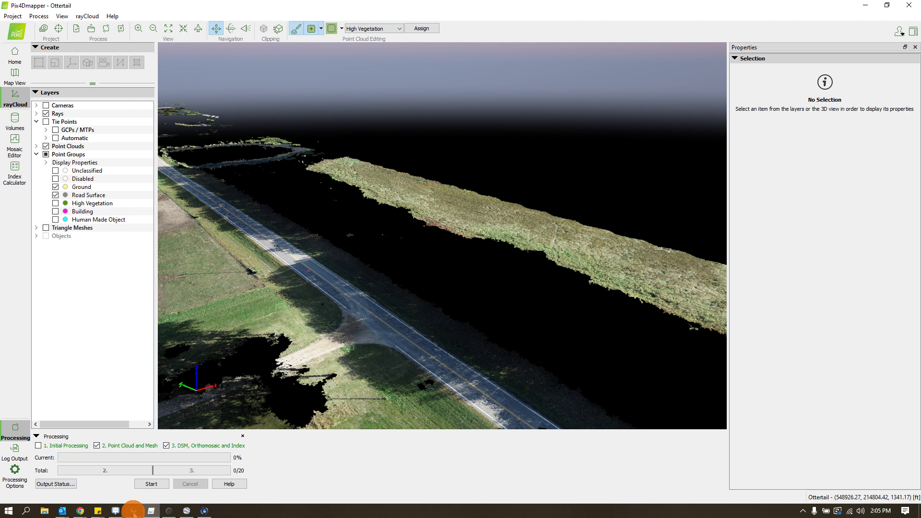
click(133, 510)
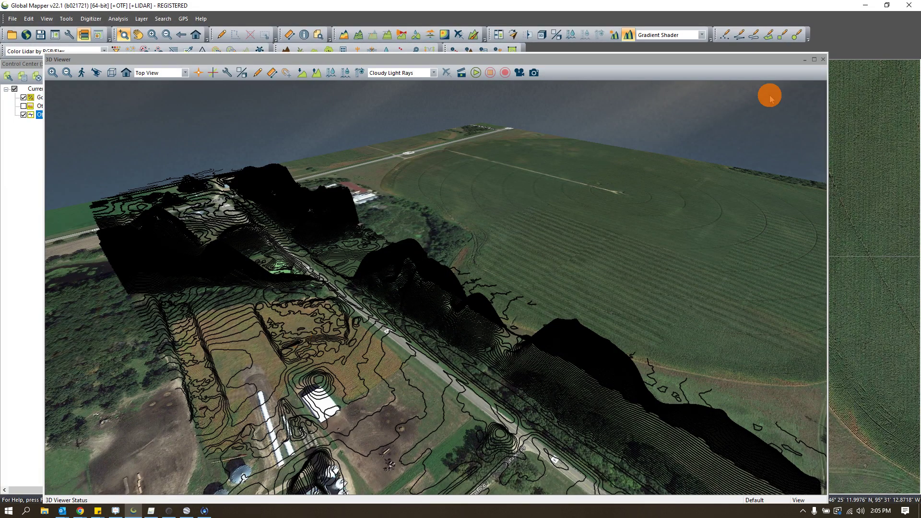
click(866, 6)
- Inspect the ground points along the edge of the hidden open-sided barn's footprint beside the dirt lot in Pix4Dmapper
drag(696, 144, 411, 261)
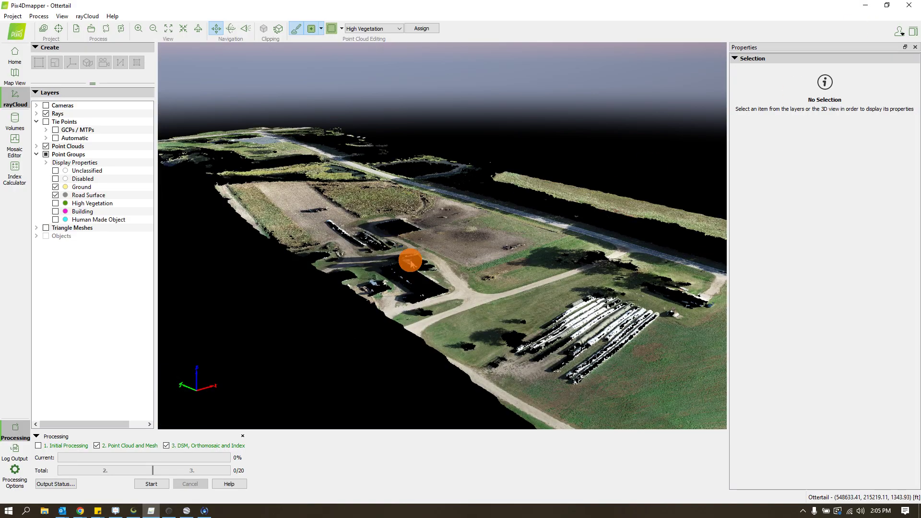
scroll(429, 255, up, 2)
scroll(388, 211, up, 6)
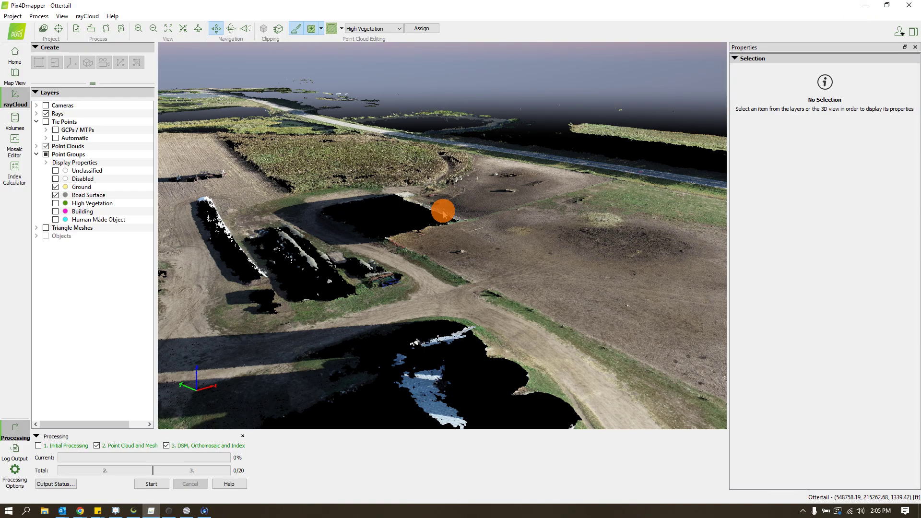
drag(445, 319, 383, 389)
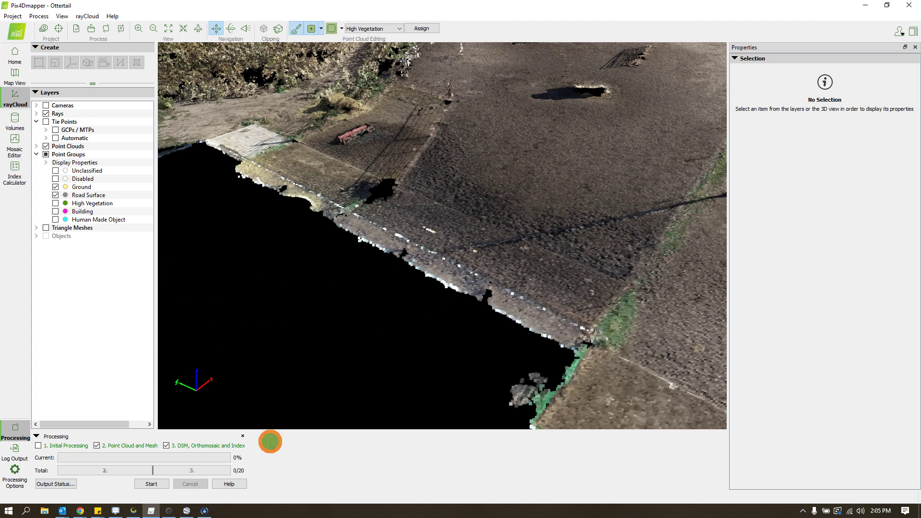
- Switch to Global Mapper and examine how the contours run around the white-roofed barn in the 3D Viewer
click(137, 511)
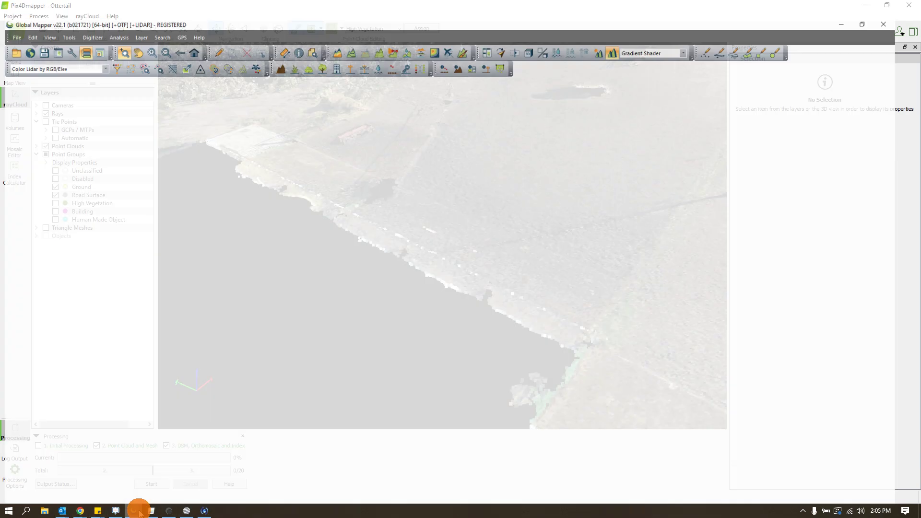
drag(408, 433, 485, 360)
right_drag(541, 402, 404, 341)
scroll(271, 251, up, 1)
scroll(272, 251, up, 2)
right_drag(303, 214, 410, 422)
scroll(374, 365, up, 2)
scroll(378, 359, up, 1)
right_drag(378, 360, 394, 317)
drag(394, 317, 373, 313)
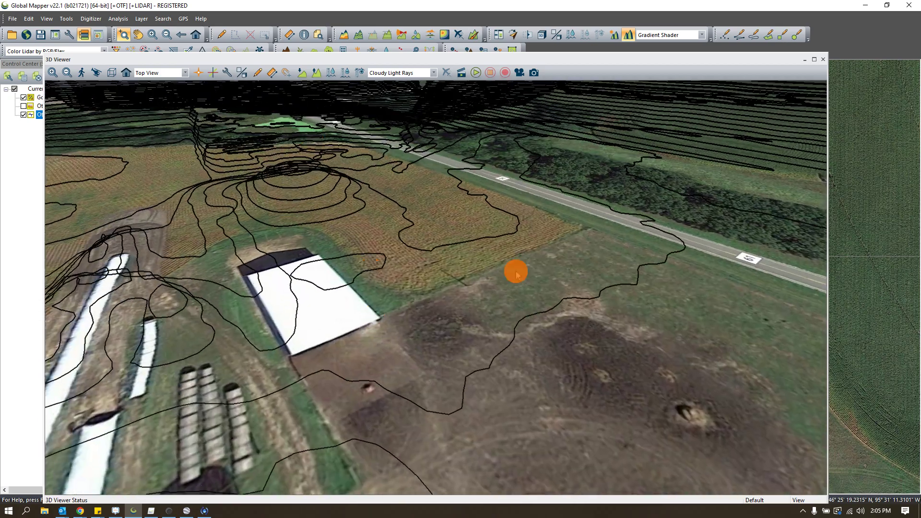
click(862, 9)
- Examine the empty footprints of the barn and the adjacent storage rows in the Pix4Dmapper point cloud
scroll(549, 230, down, 3)
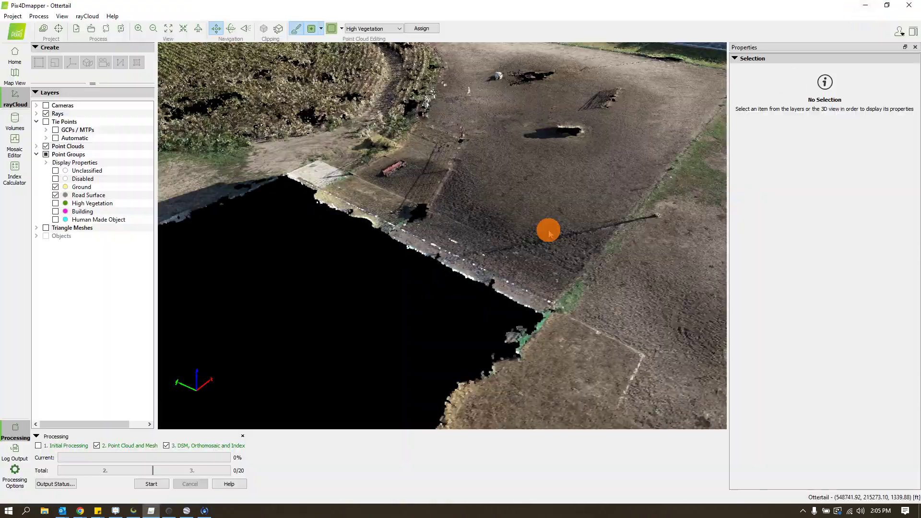
drag(436, 349, 370, 320)
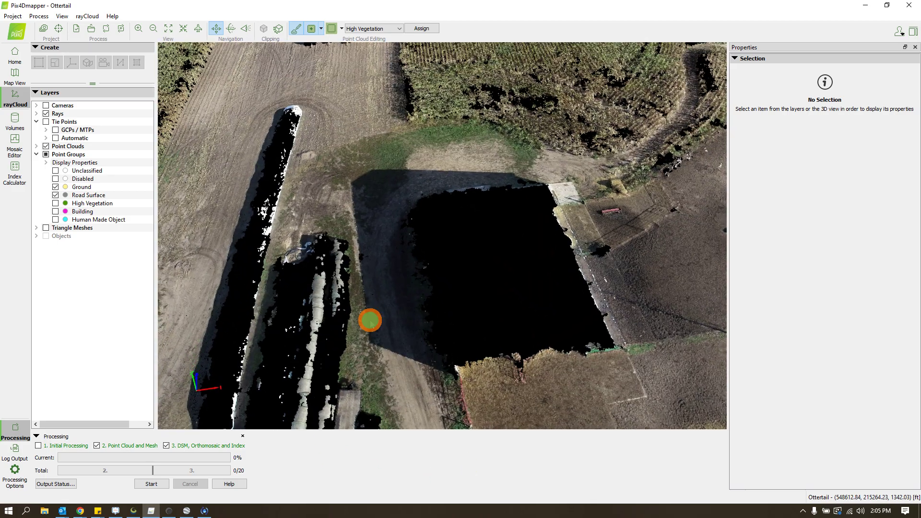
scroll(468, 290, down, 7)
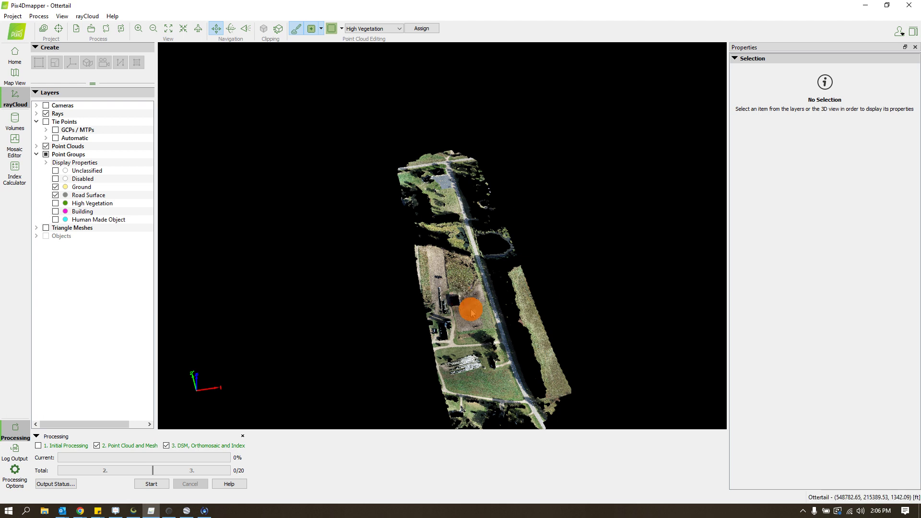
scroll(557, 330, up, 3)
drag(277, 331, 355, 333)
drag(326, 263, 416, 245)
scroll(433, 290, up, 3)
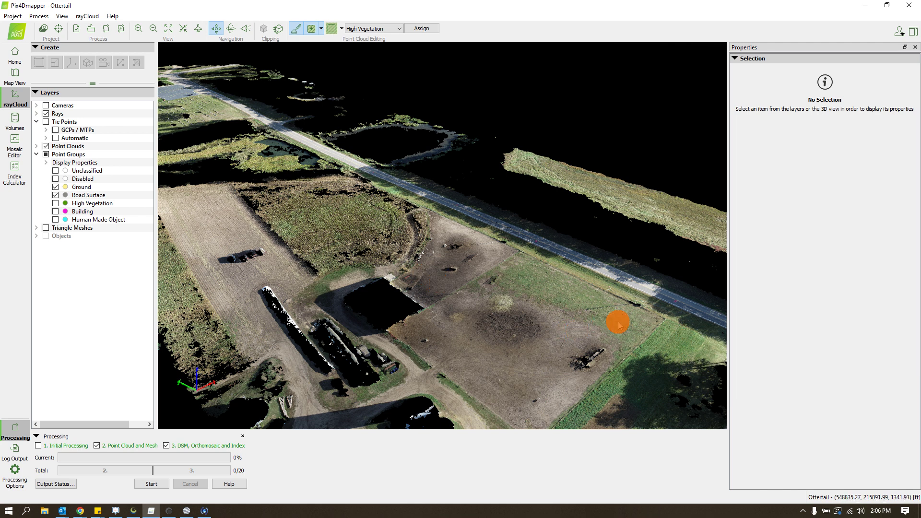
- Review the ground points across the farmyard, the road and the hidden tree strip for remaining misclassified points
drag(624, 326, 514, 308)
scroll(457, 358, up, 4)
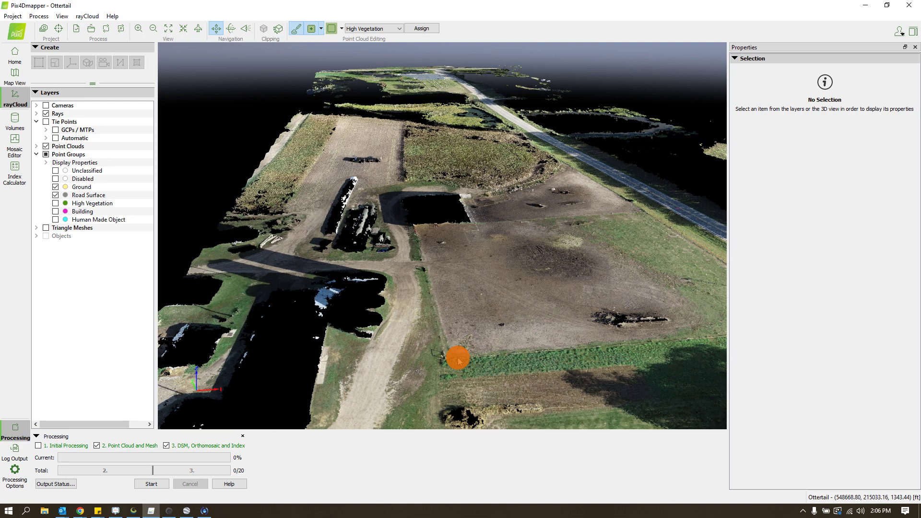
mouse_move(402, 297)
mouse_down()
mouse_move(358, 329)
mouse_move(409, 298)
mouse_move(479, 291)
mouse_move(479, 376)
mouse_move(522, 308)
mouse_move(531, 260)
mouse_move(392, 257)
mouse_up()
scroll(350, 305, down, 6)
right_drag(479, 357, 528, 328)
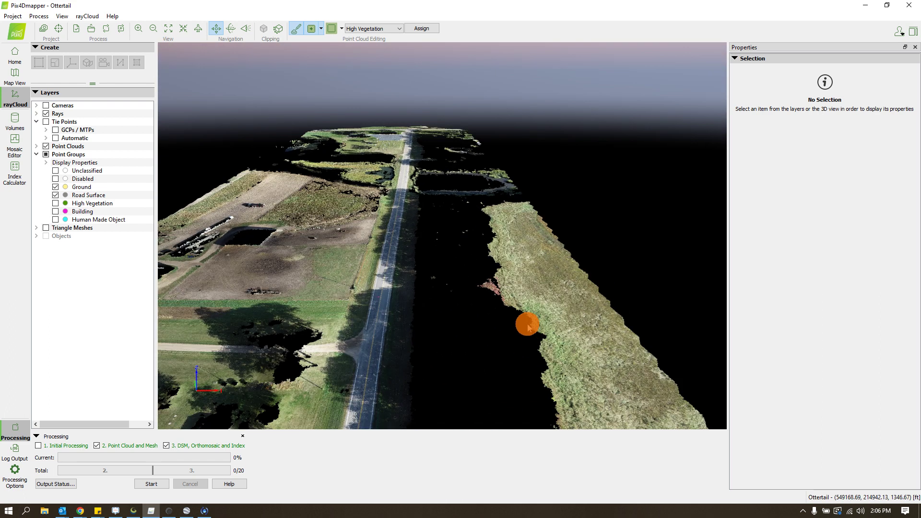
right_drag(364, 292, 446, 233)
drag(422, 316, 516, 366)
scroll(549, 307, down, 3)
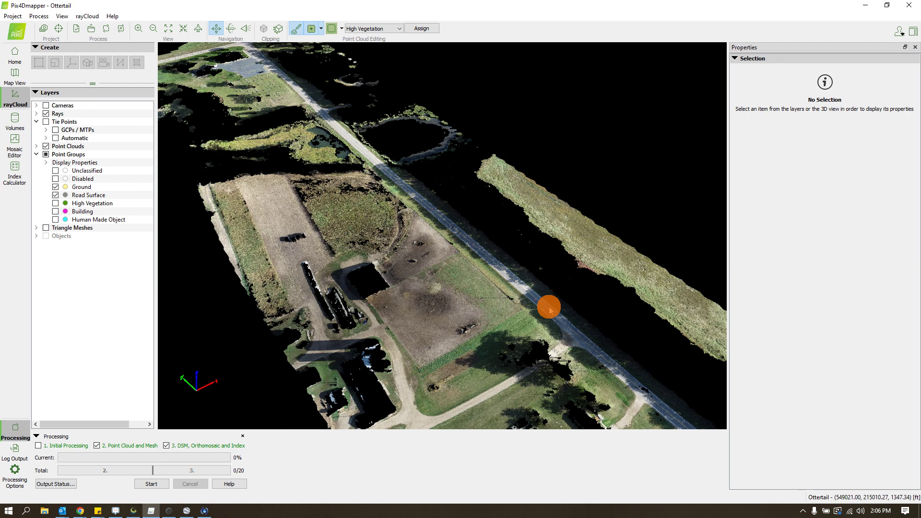
- Open the processing options and turn off 3D textured mesh generation for the Point Cloud and Mesh stage
drag(500, 307, 546, 275)
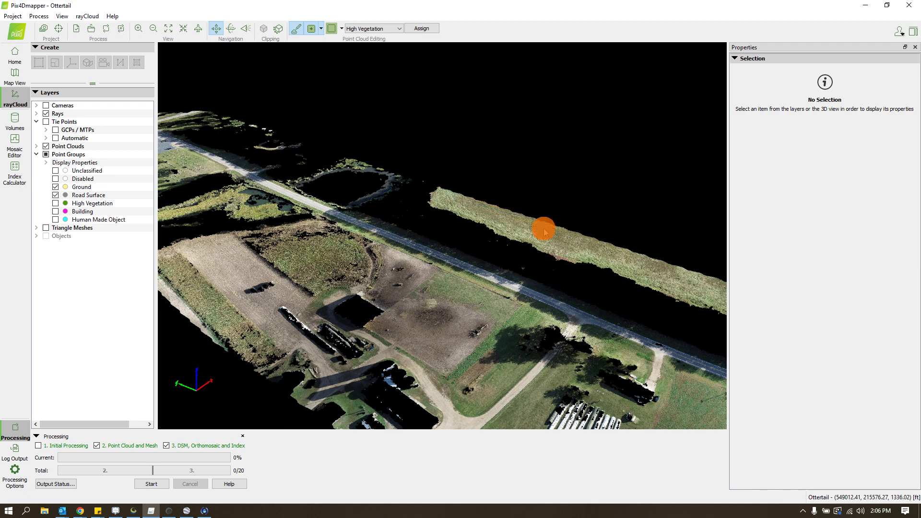
click(20, 478)
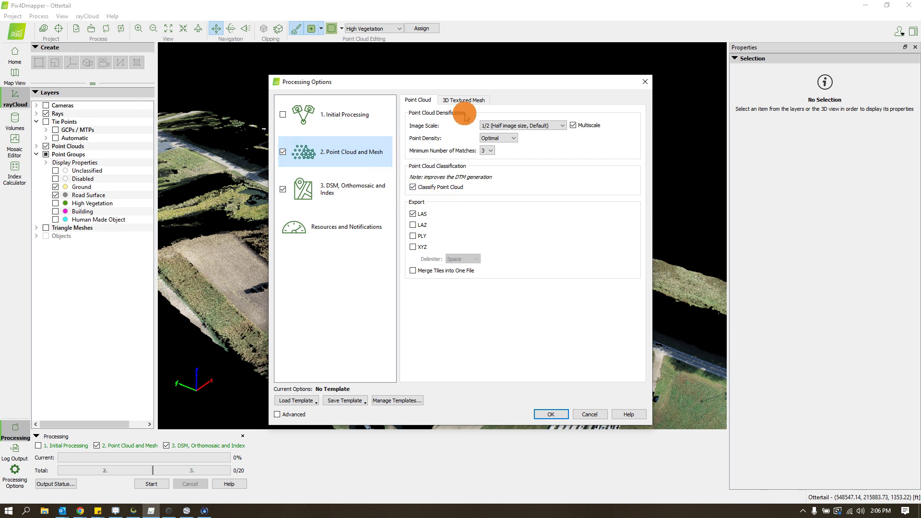
click(468, 99)
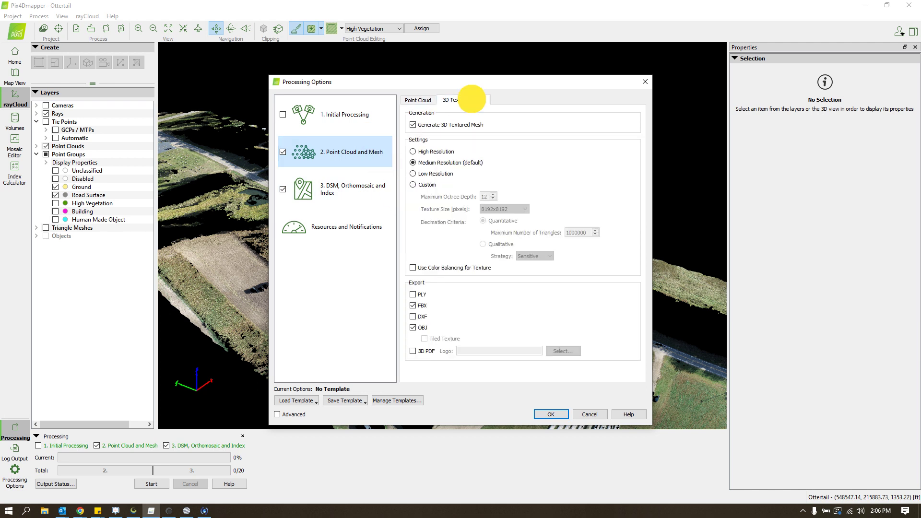
click(413, 125)
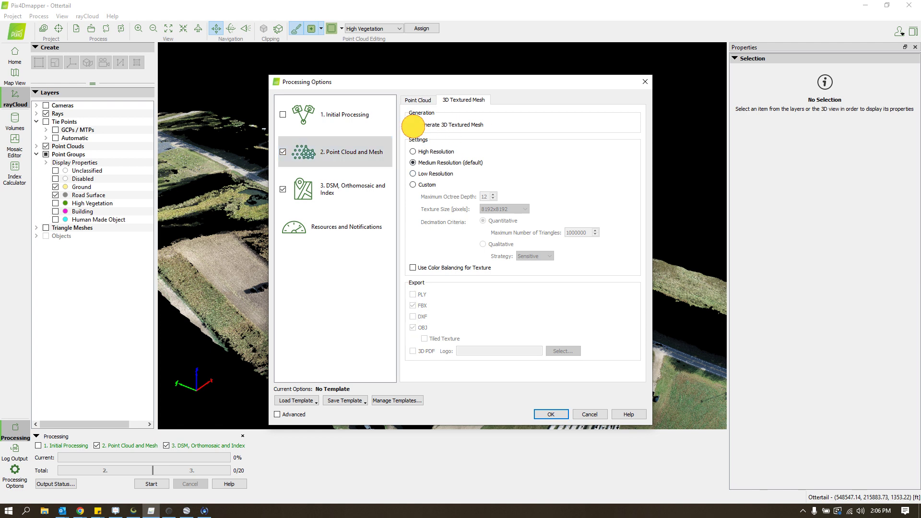
click(418, 99)
- Review the DSM, orthomosaic, raster DTM and contour line outputs of the third processing stage and accept the processing options
click(336, 185)
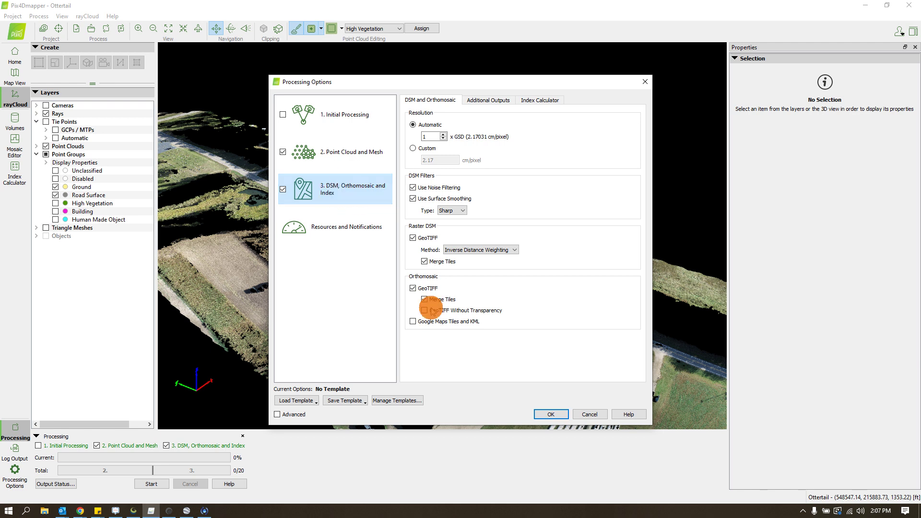
click(509, 100)
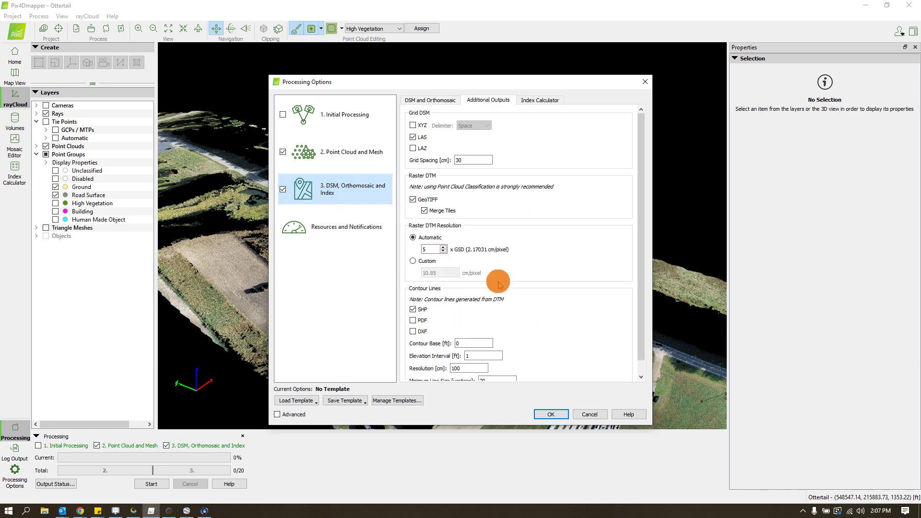
scroll(498, 317, down, 1)
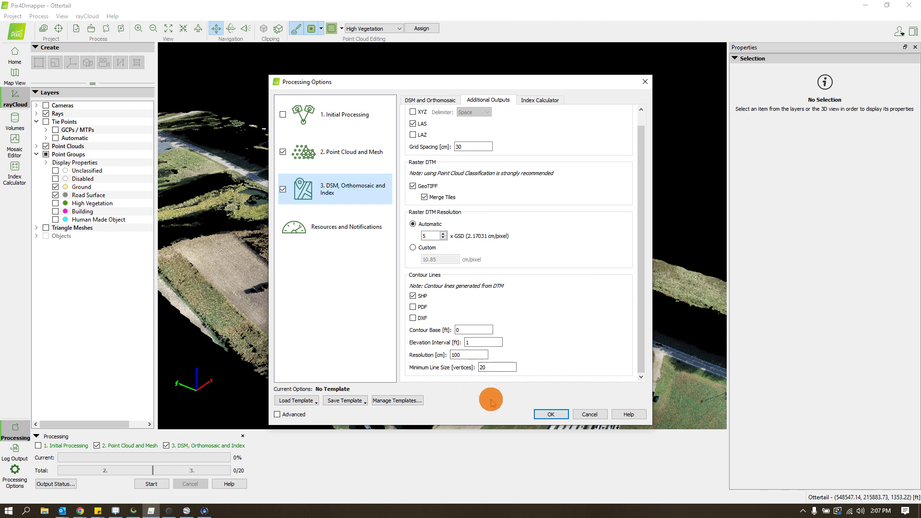
scroll(446, 258, up, 1)
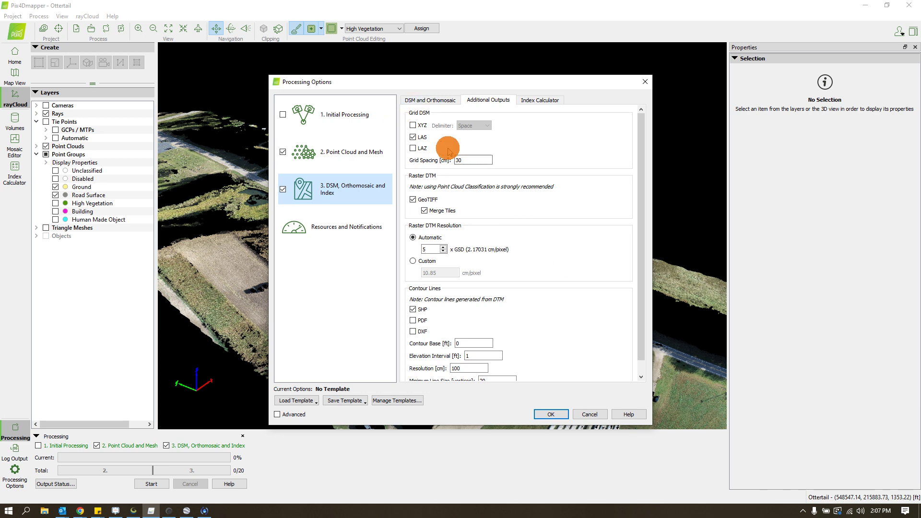
scroll(425, 221, down, 1)
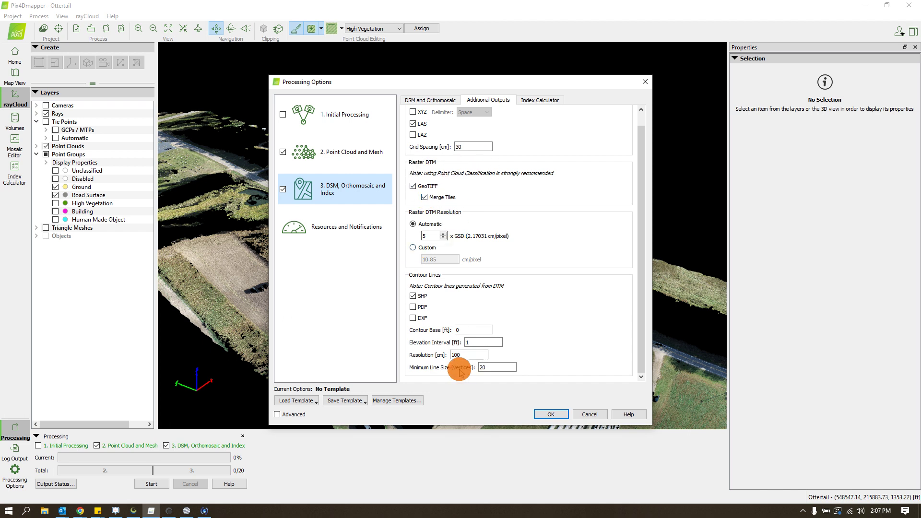
click(431, 100)
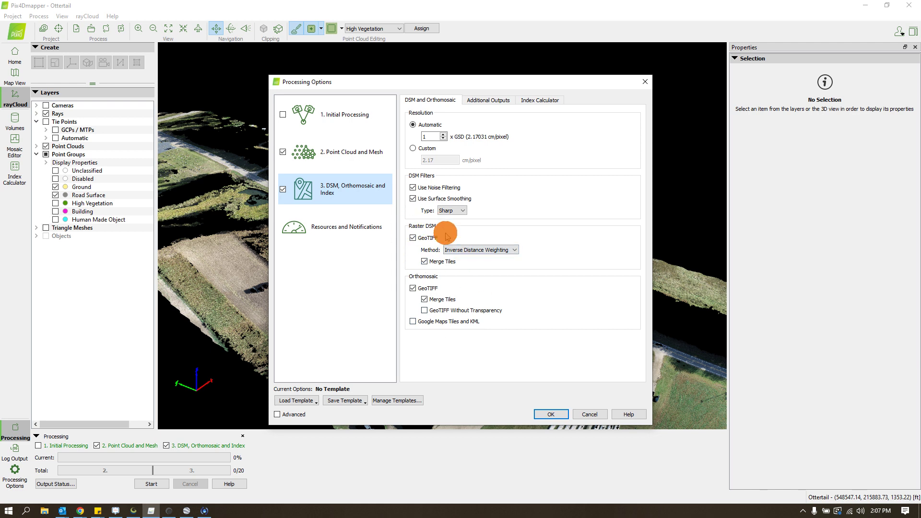
click(553, 415)
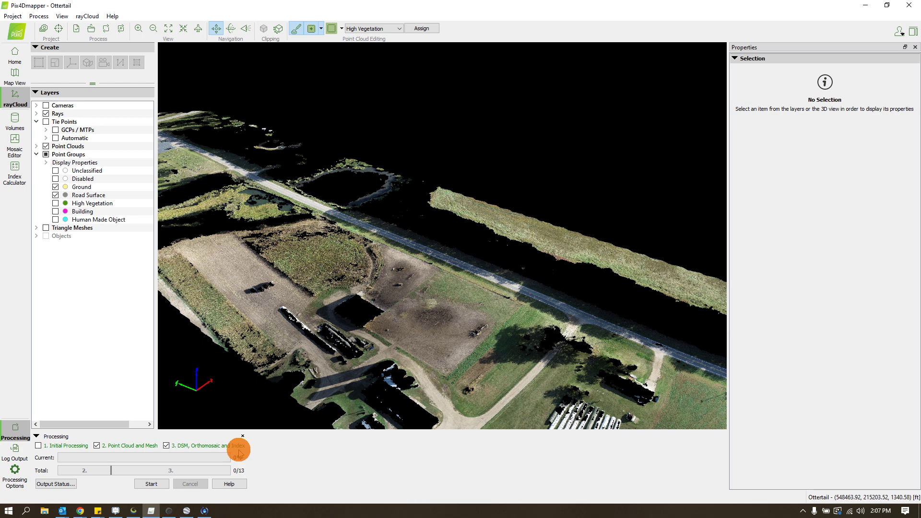
- Inspect the road surface and roadside ground points around the driveway entrance in the point cloud
scroll(587, 289, up, 3)
drag(546, 270, 379, 120)
drag(518, 229, 576, 382)
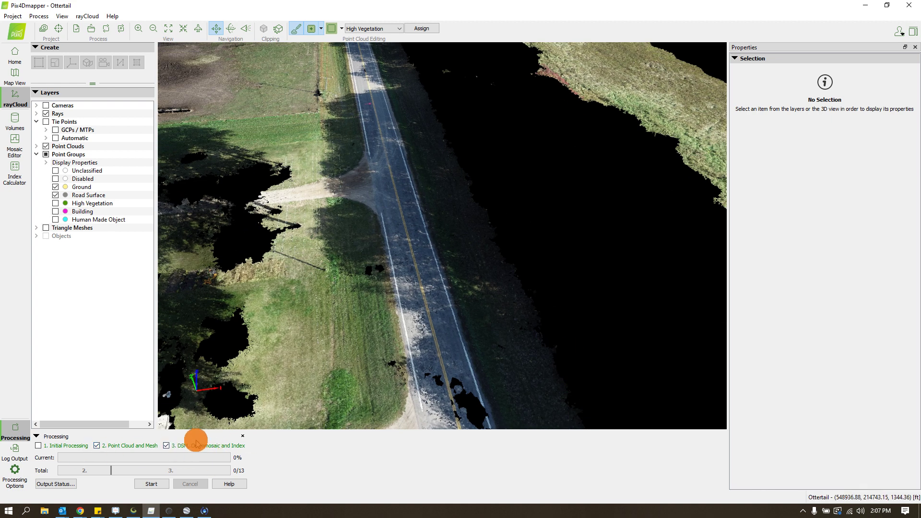
scroll(543, 255, down, 4)
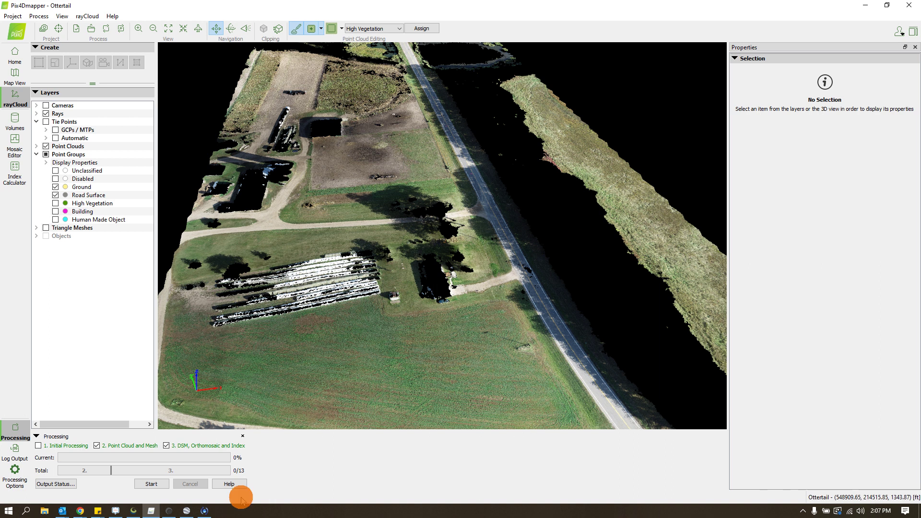
- Switch to Global Mapper, examine the contour lines across the farm and along the road in the 3D Viewer, and return to Pix4Dmapper
click(134, 511)
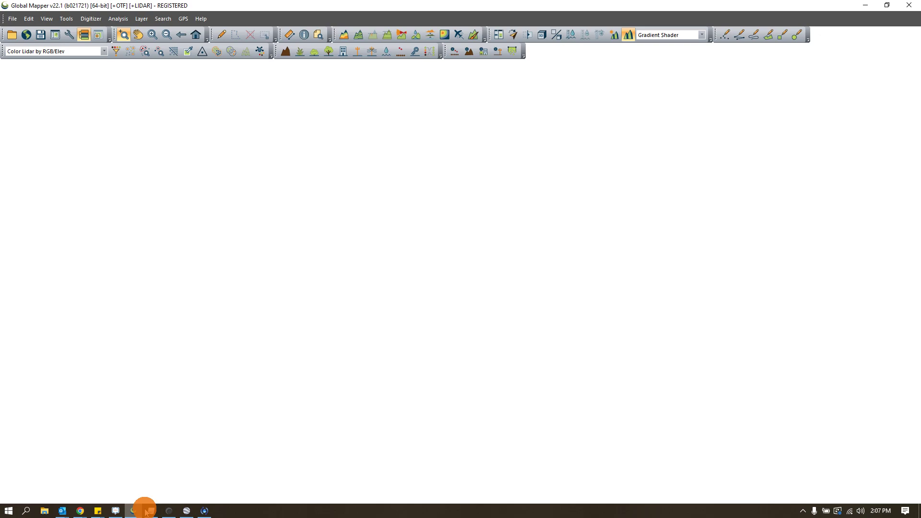
scroll(428, 338, down, 3)
middle_drag(519, 362, 370, 371)
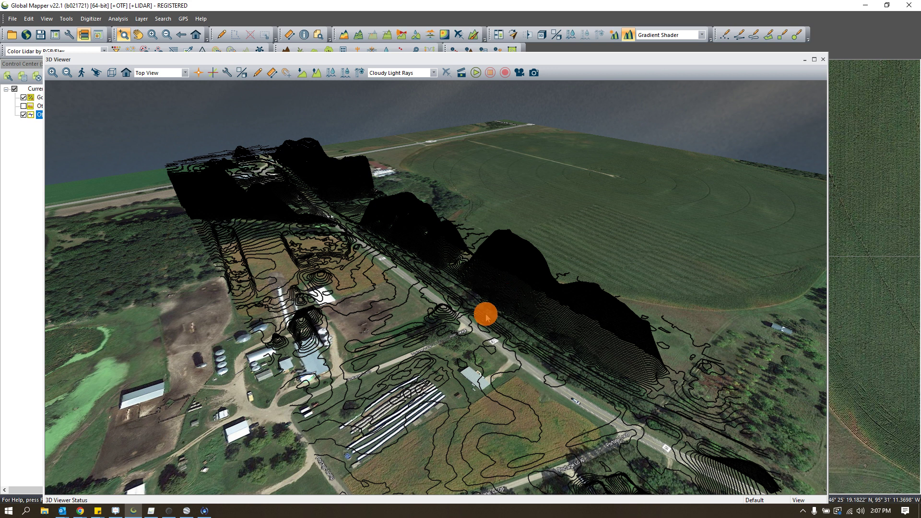
click(868, 9)
- Examine the ground points around the hidden house's footprint, the white storage rows and the adjoining green field
scroll(537, 312, up, 5)
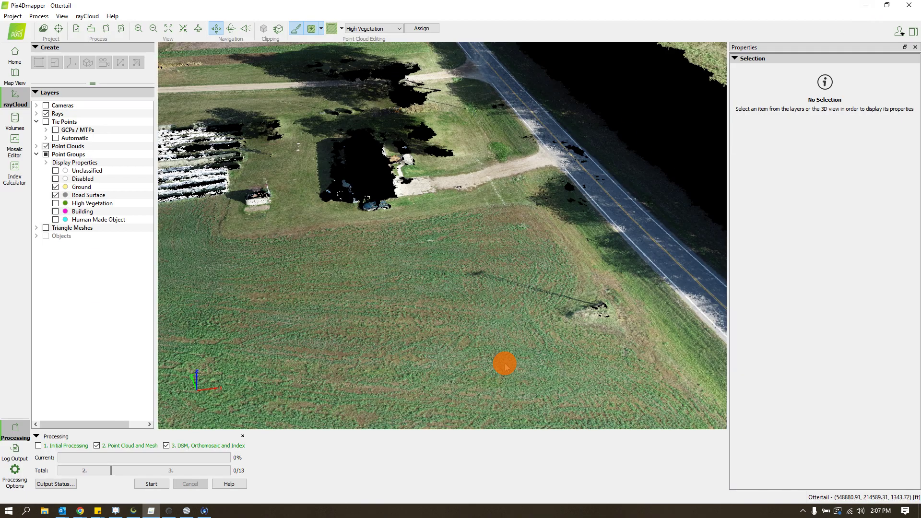
drag(536, 354, 347, 322)
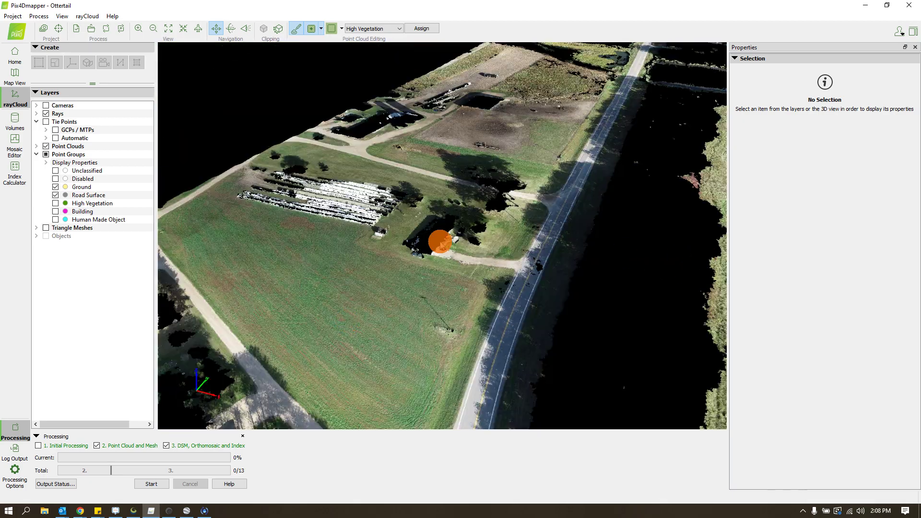
scroll(434, 240, down, 3)
drag(503, 352, 471, 331)
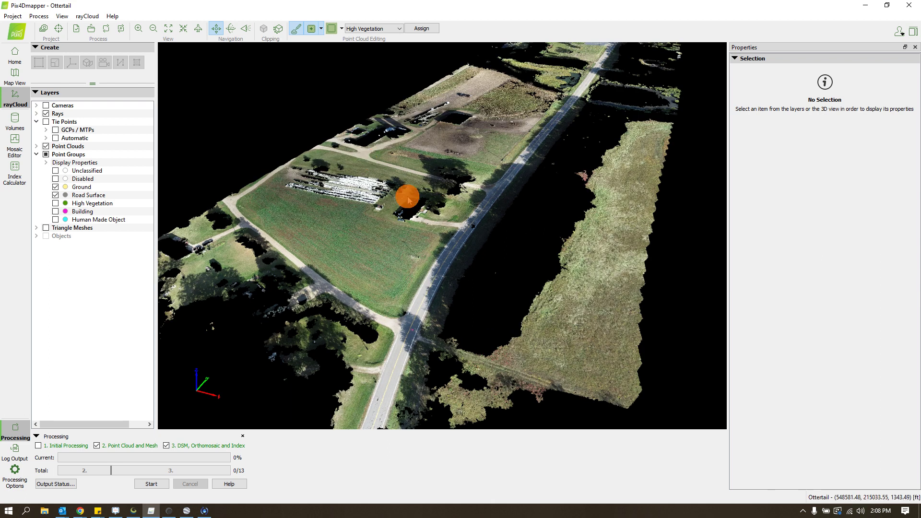
scroll(418, 201, up, 10)
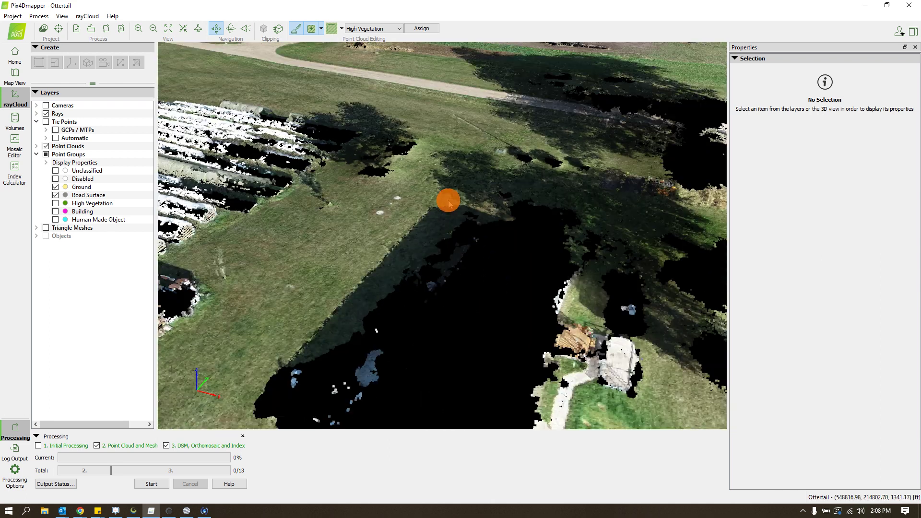
scroll(448, 201, down, 3)
drag(512, 372, 432, 376)
scroll(598, 292, down, 3)
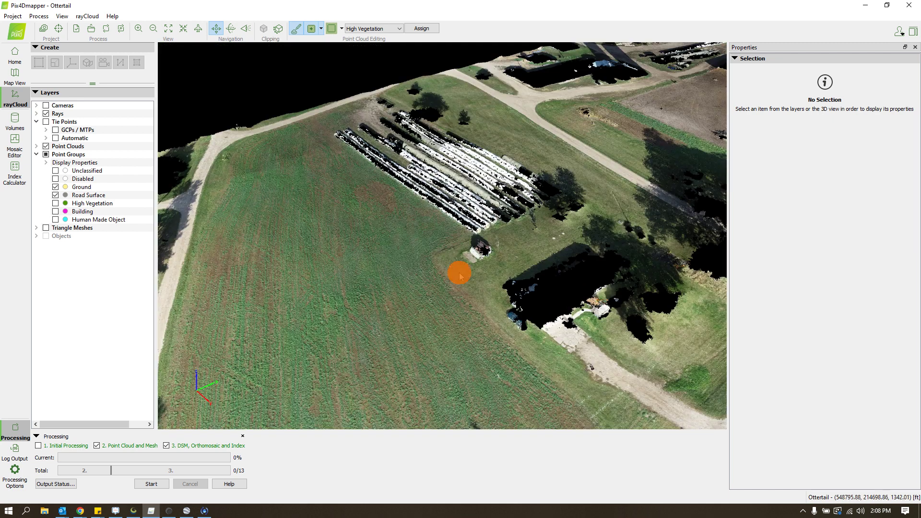
scroll(416, 303, down, 5)
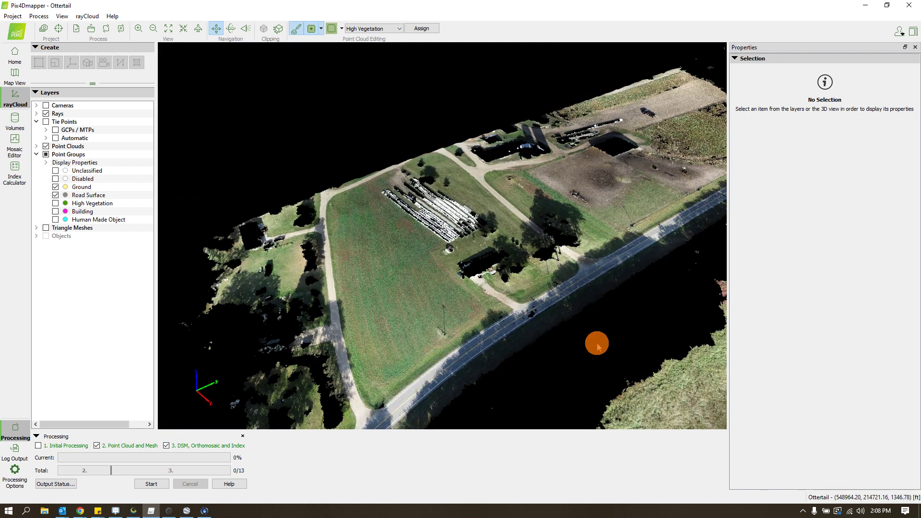
- Review the whole site's remaining ground and road points from above and from a low oblique angle
right_drag(519, 344, 568, 411)
mouse_move(473, 163)
mouse_down()
mouse_move(522, 255)
mouse_move(654, 206)
mouse_move(674, 194)
mouse_move(671, 181)
mouse_up()
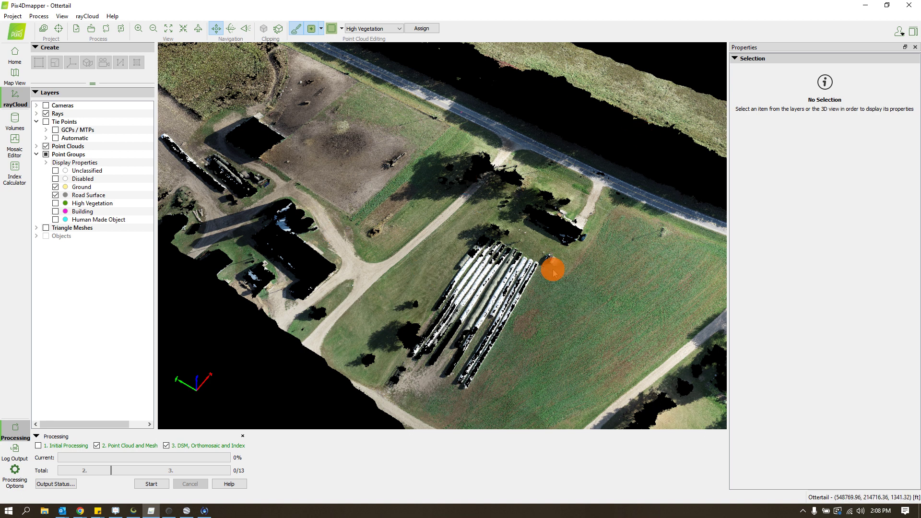
drag(554, 269, 489, 357)
drag(404, 333, 403, 309)
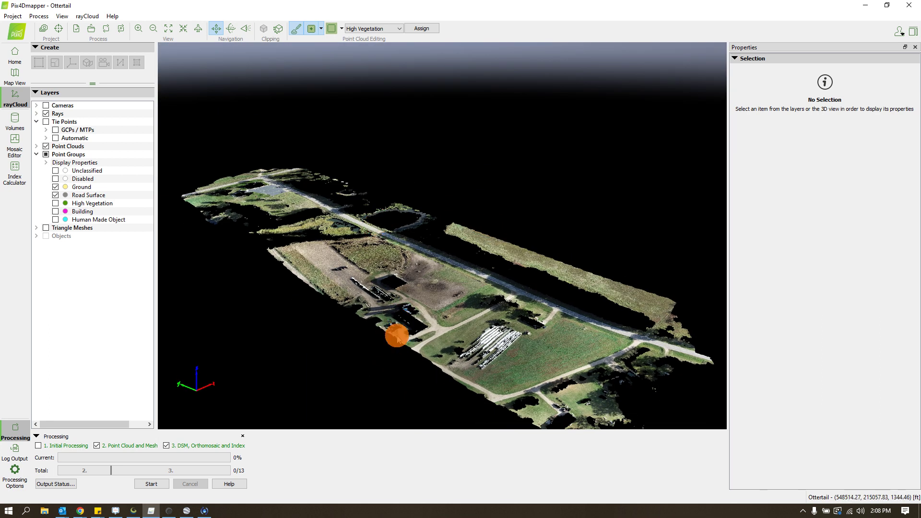
scroll(397, 337, up, 5)
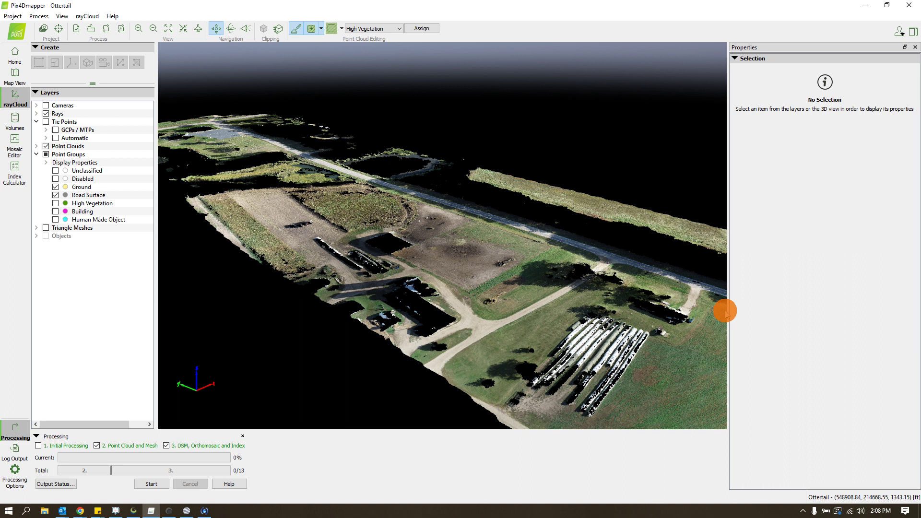
drag(617, 305, 537, 306)
drag(371, 354, 298, 358)
- Inspect the dirt lot beside the corn field for leftover objects and gaps in the ground points
scroll(485, 285, up, 2)
drag(486, 285, 294, 307)
right_drag(323, 281, 373, 117)
mouse_move(372, 117)
mouse_down()
mouse_move(536, 208)
mouse_move(467, 222)
mouse_move(465, 247)
mouse_move(563, 300)
mouse_up()
right_drag(330, 265, 330, 323)
mouse_move(330, 322)
mouse_down()
mouse_move(376, 325)
mouse_move(525, 262)
mouse_move(415, 272)
mouse_move(478, 273)
mouse_up()
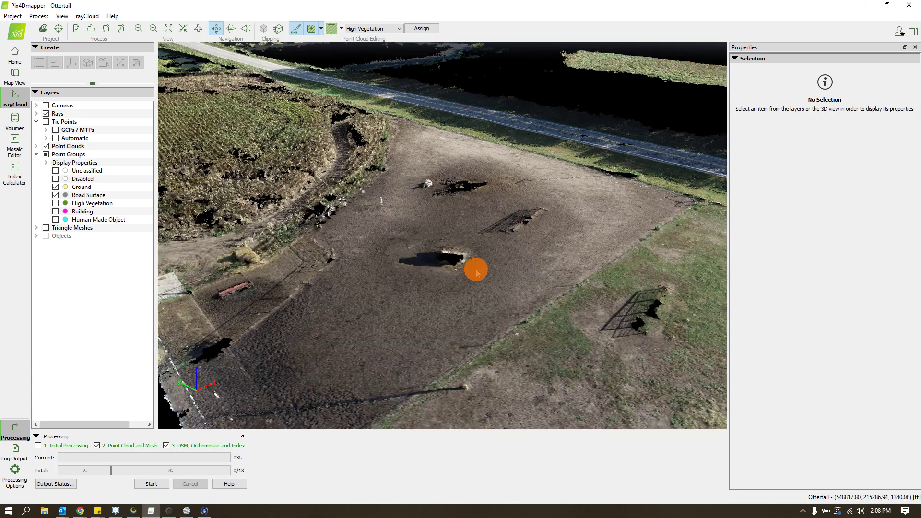
scroll(476, 269, up, 8)
drag(430, 326, 406, 308)
mouse_move(406, 308)
middle_down()
mouse_move(417, 305)
mouse_move(403, 300)
mouse_move(497, 331)
mouse_move(597, 241)
middle_up()
drag(597, 241, 594, 96)
mouse_move(640, 187)
right_down()
mouse_move(552, 199)
mouse_move(581, 199)
mouse_move(634, 231)
mouse_move(629, 275)
right_up()
scroll(319, 343, down, 5)
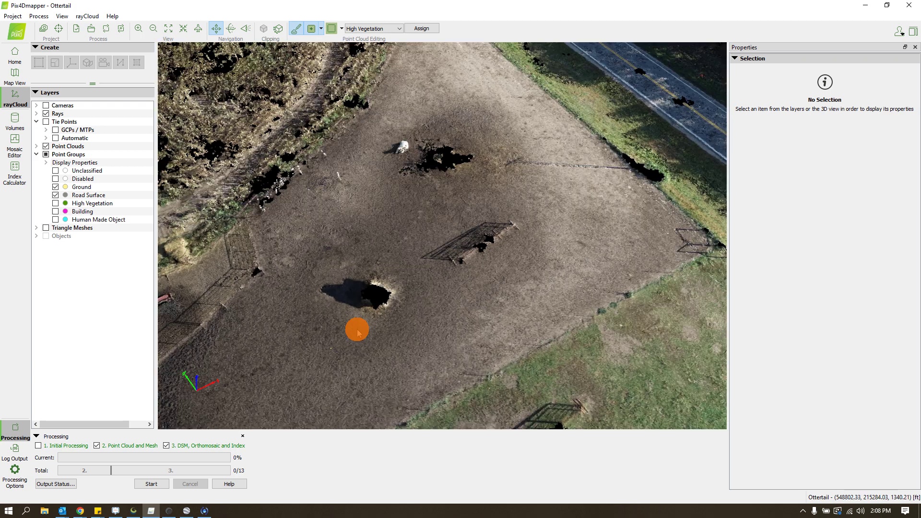
scroll(614, 189, down, 4)
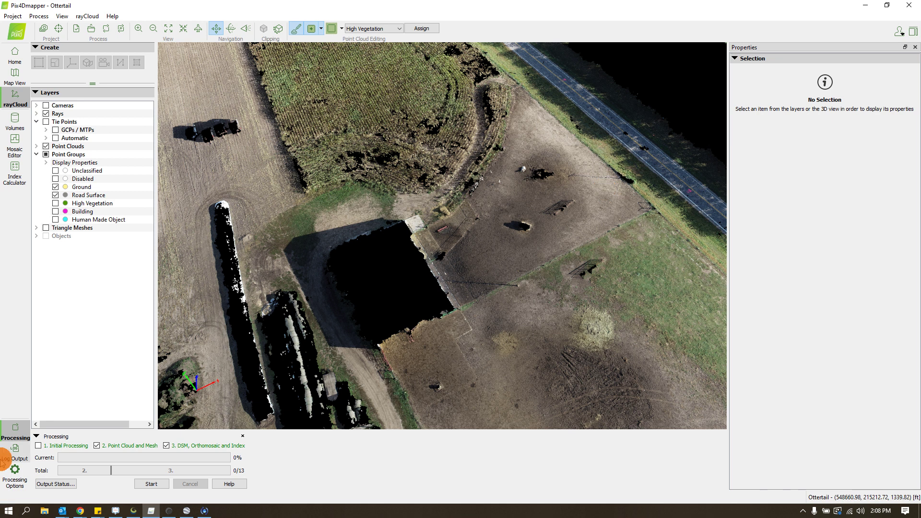
- In File Explorer, open the folder holding Ottertail_elev1.0ft_res100cm_size20_DTM.shp and go up to the 3_dsm_ortho folder
click(45, 511)
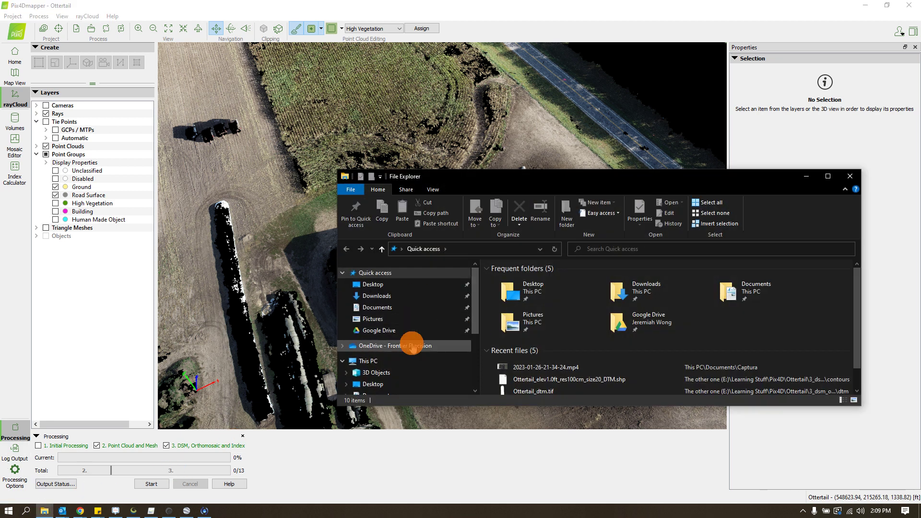
right_click(587, 382)
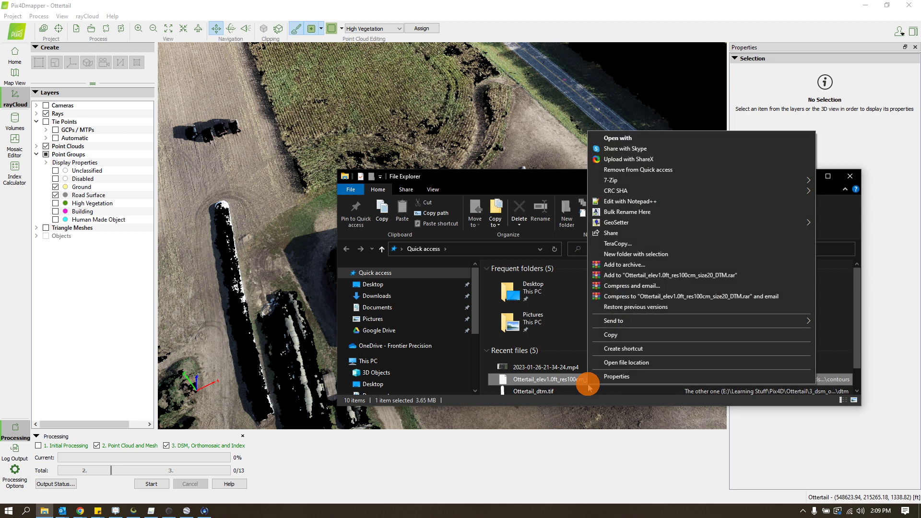
click(628, 362)
drag(720, 181, 658, 162)
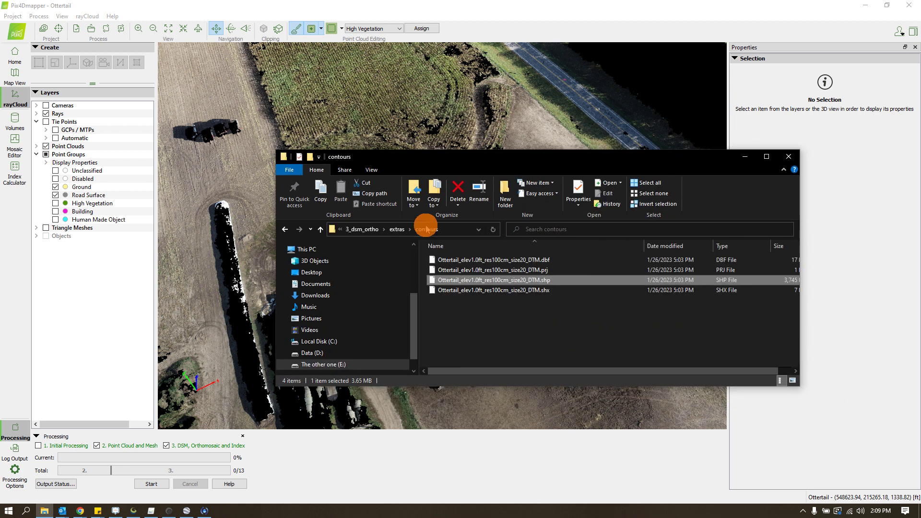
click(365, 229)
click(381, 229)
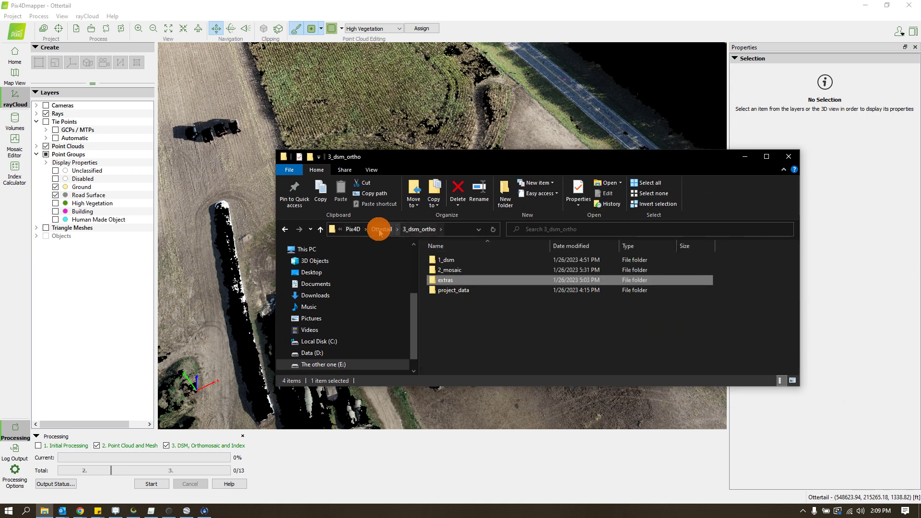
- Look through the dtm and contours output folders inside the extras folder of 3_dsm_ortho
double_click(457, 281)
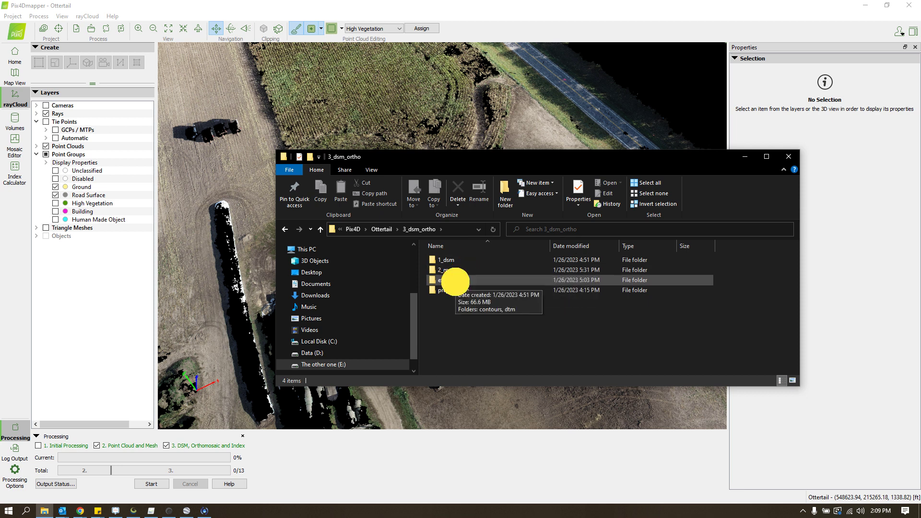
double_click(457, 283)
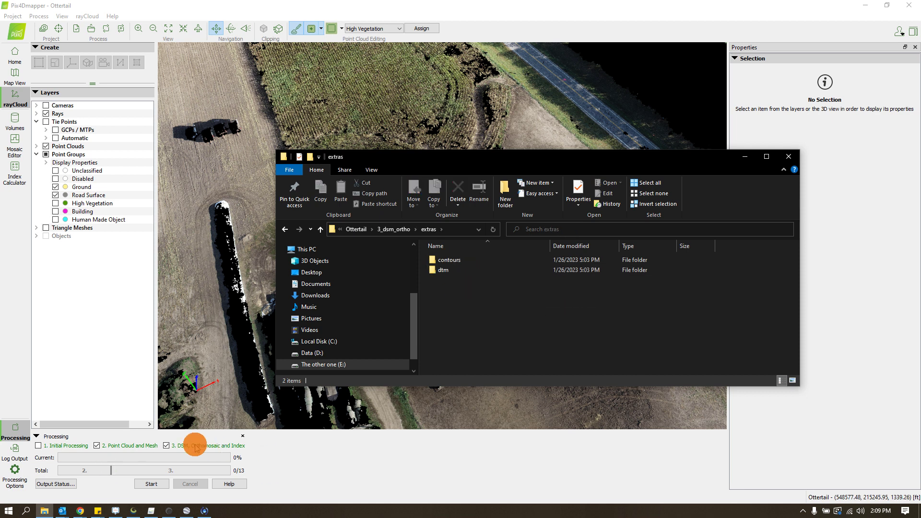
key(alt+Left)
double_click(457, 282)
double_click(442, 269)
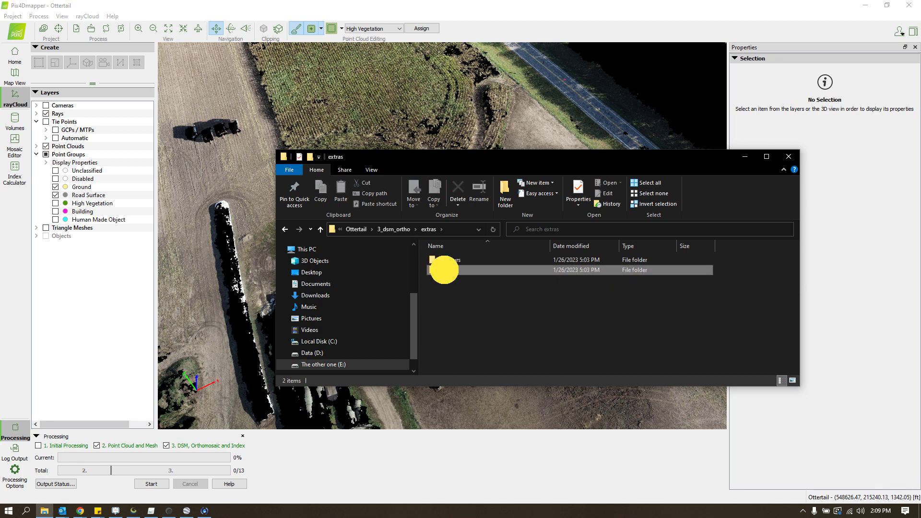
key(alt+Left)
double_click(439, 260)
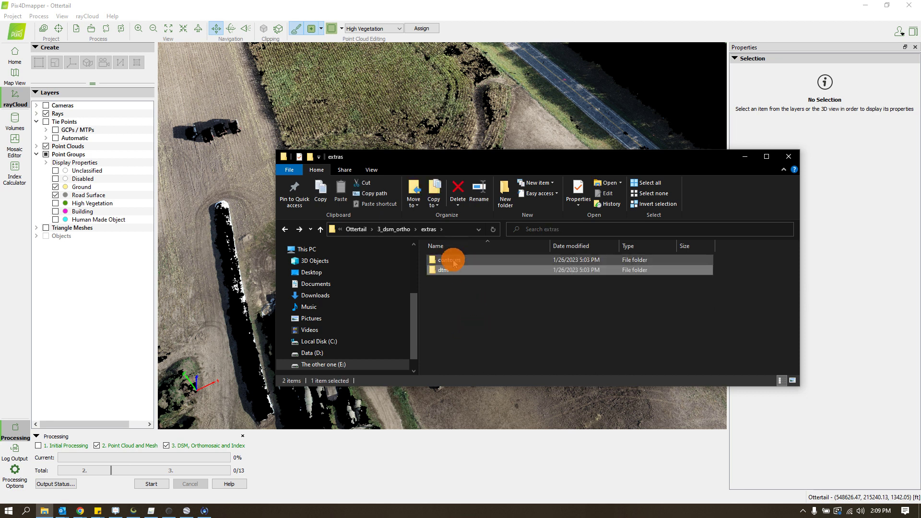
- Go back up to the 3_dsm_ortho folder and look inside its 1_dsm and 2_mosaic output folders
key(alt+Left)
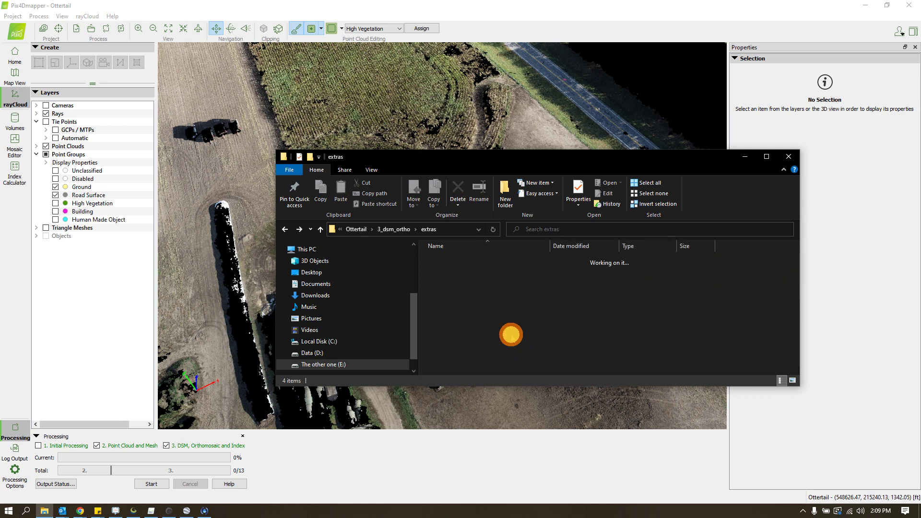
key(alt+Left)
click(460, 271)
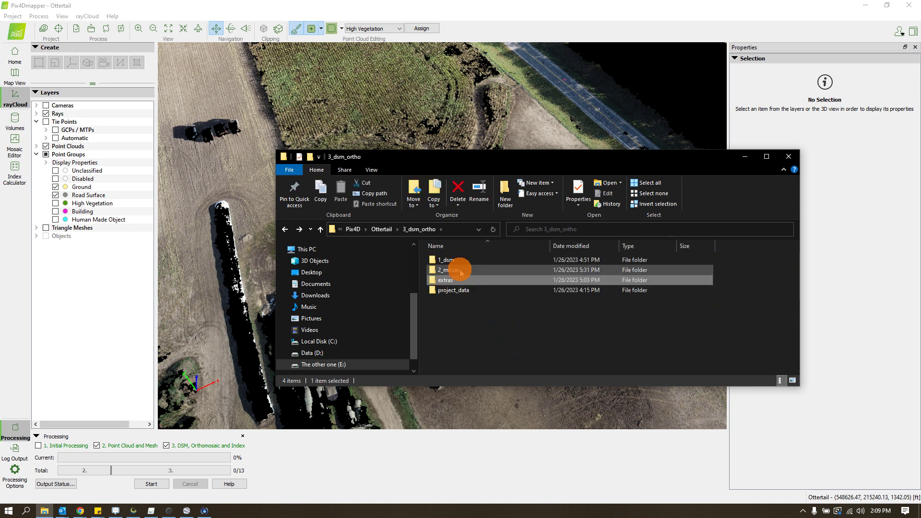
double_click(451, 260)
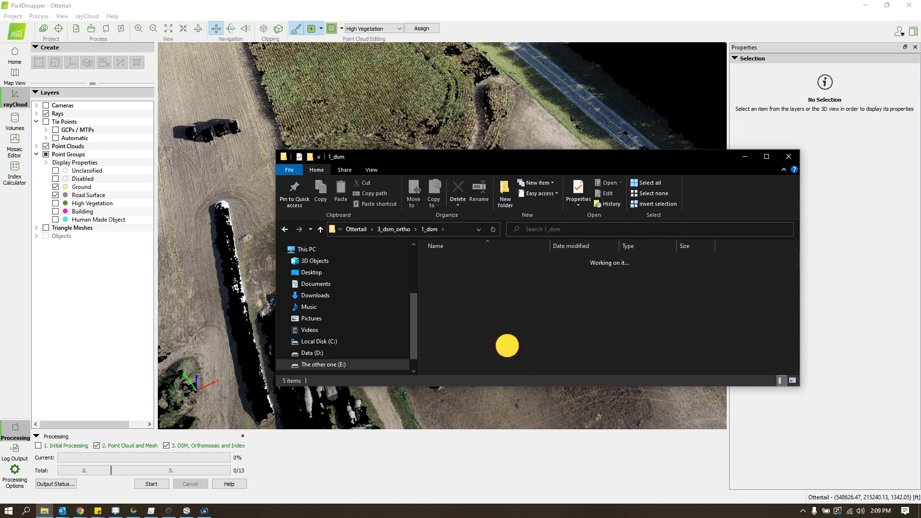
key(alt+Left)
double_click(473, 270)
key(alt+Left)
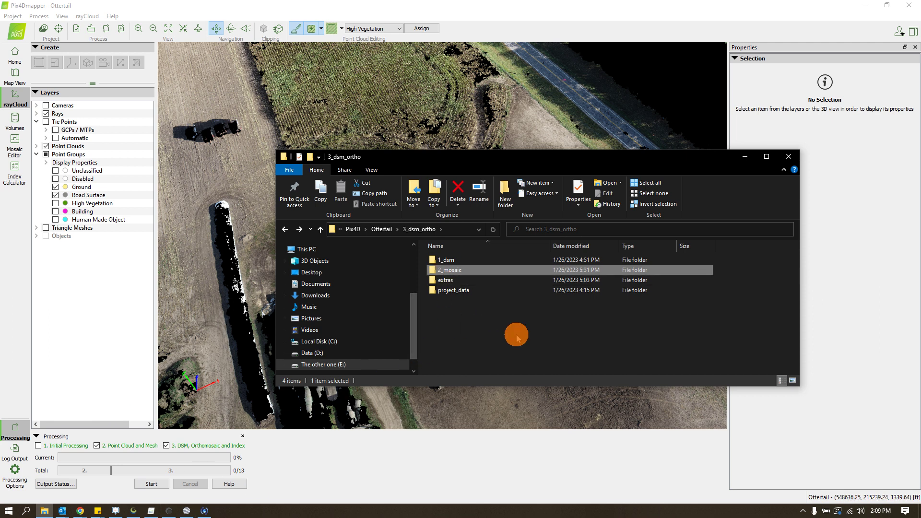
- Open the extras folder and check the Ottertail DTM raster files in dtm and the DTM shapefile set in contours
double_click(448, 280)
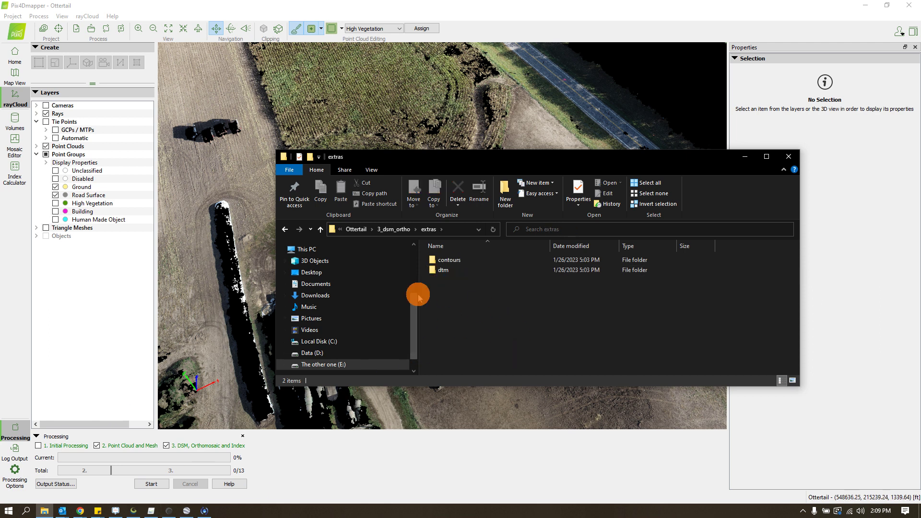
double_click(443, 271)
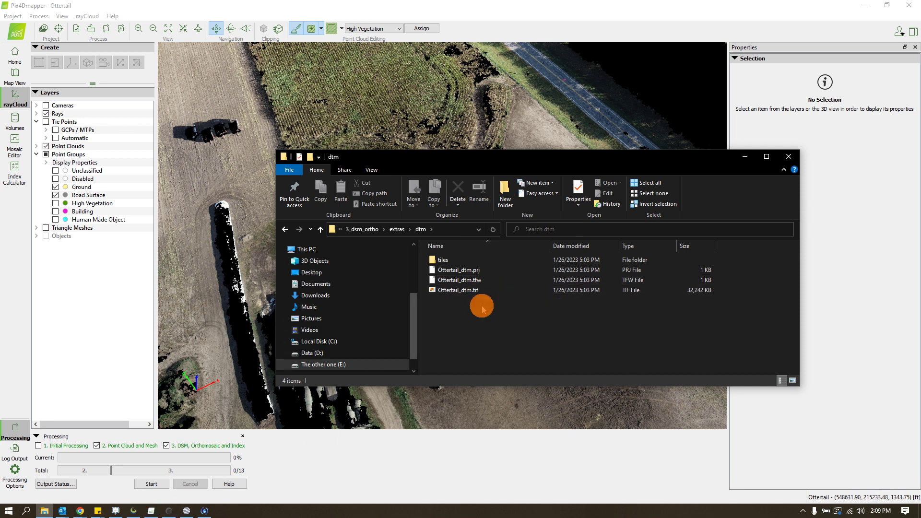
key(BackSpace)
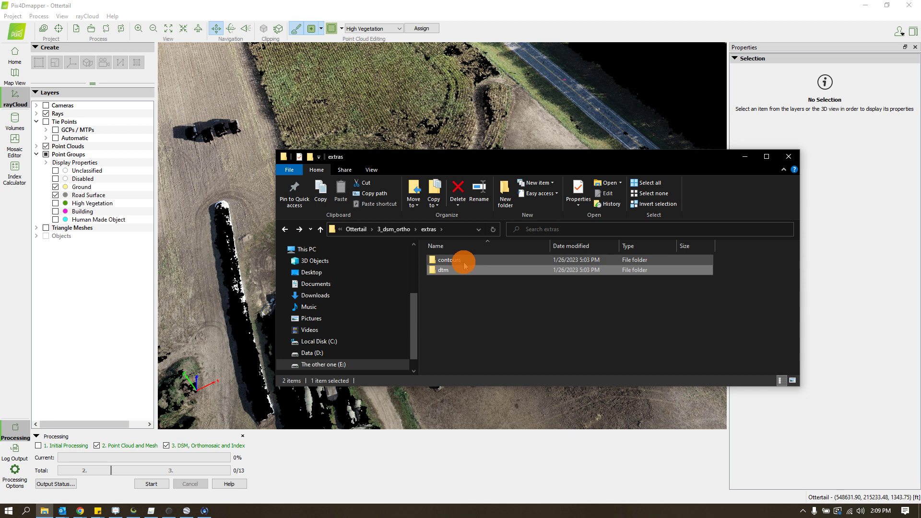
double_click(461, 261)
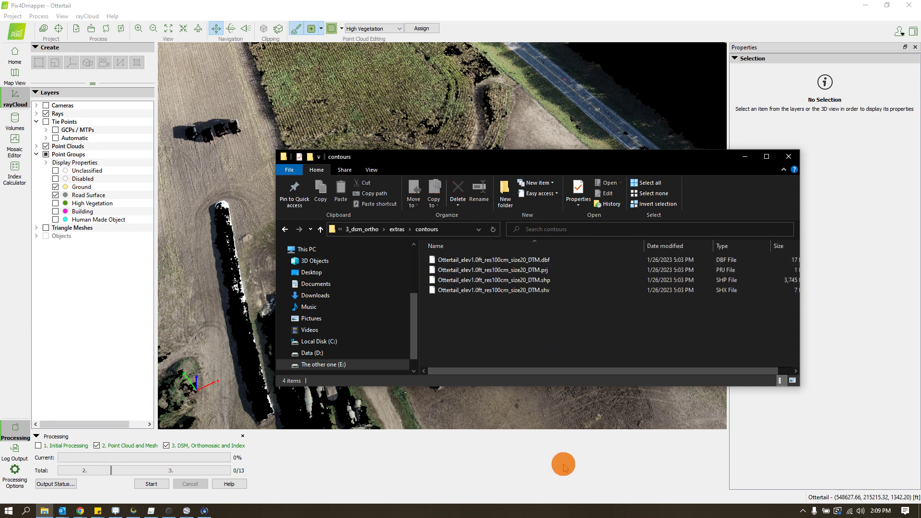
click(546, 305)
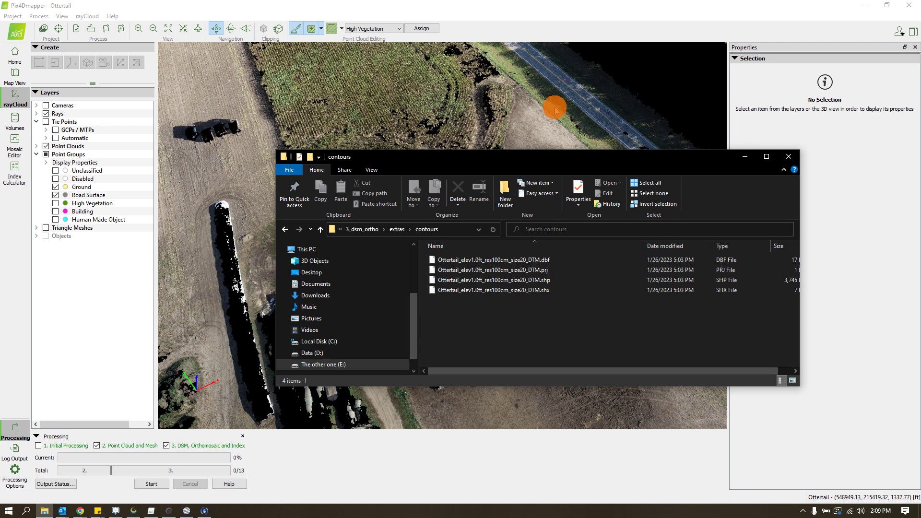
- Return to Pix4Dmapper and inspect the ground points along the edge of the large gap beside the dirt lot at a low angle
drag(555, 156, 618, 149)
click(643, 15)
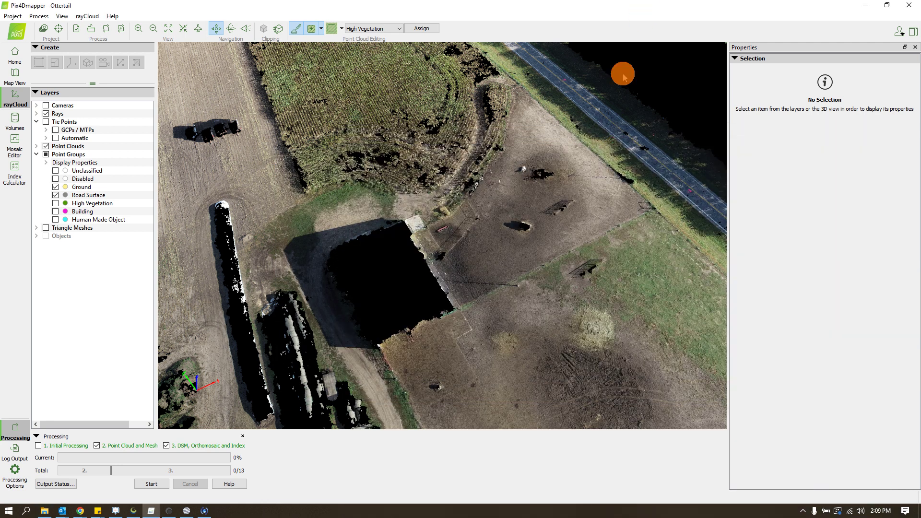
scroll(457, 250, up, 3)
scroll(479, 212, down, 3)
drag(494, 329, 491, 197)
drag(447, 266, 278, 247)
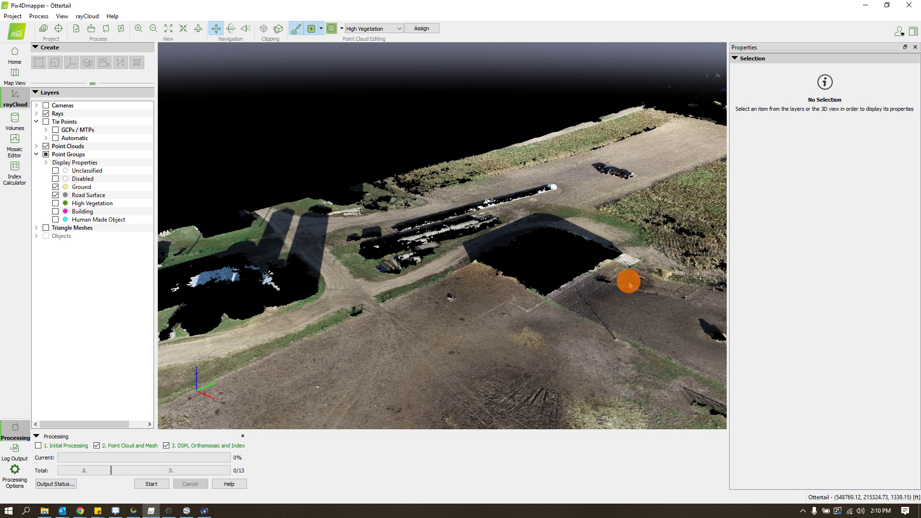
scroll(638, 309, up, 4)
scroll(387, 171, up, 2)
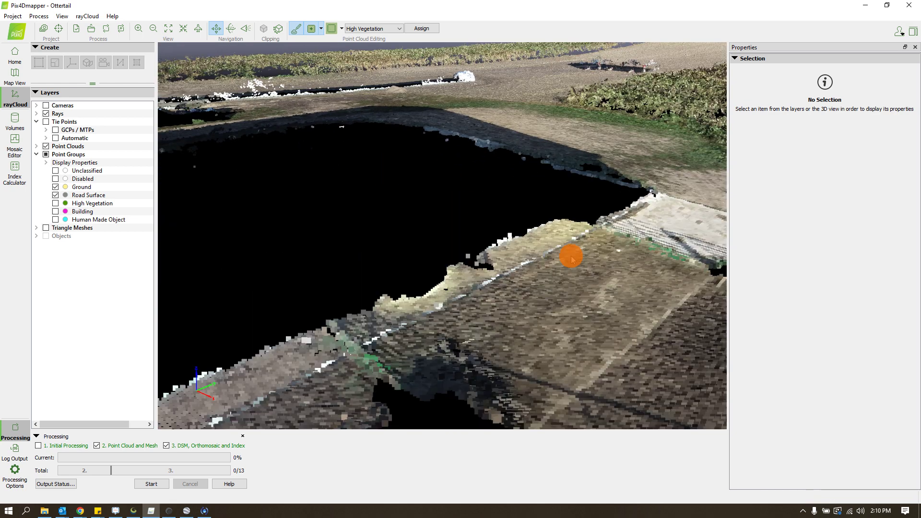
scroll(505, 201, down, 5)
- Review the remaining ground and road points from above, and examine the dirt lots around the large gap obliquely
drag(467, 285, 622, 414)
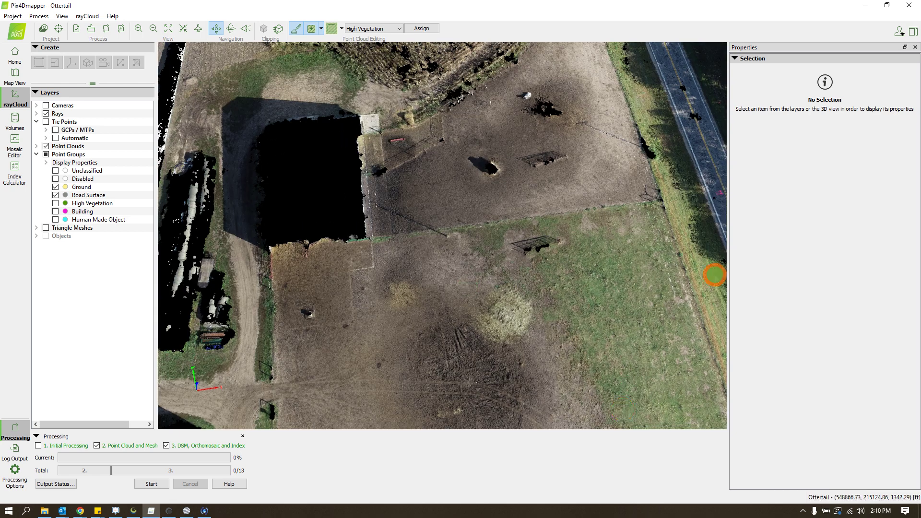
scroll(491, 249, down, 3)
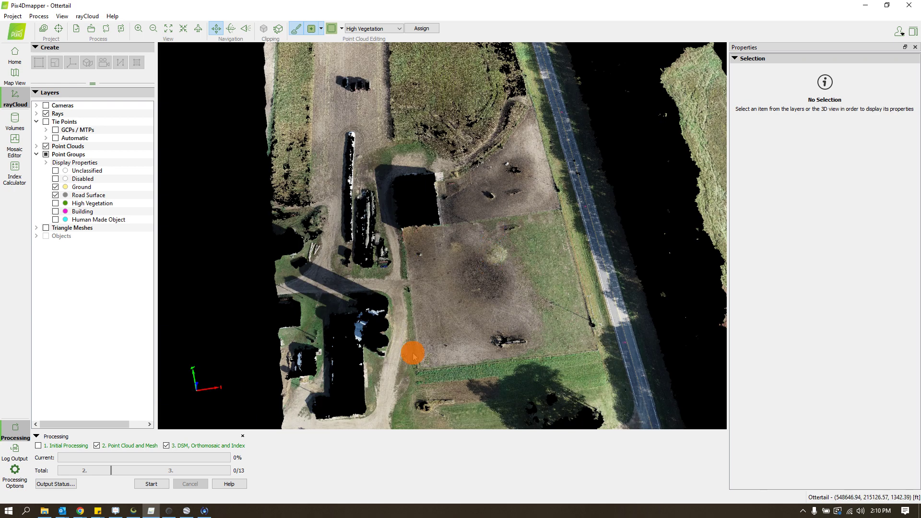
scroll(426, 225, up, 6)
mouse_move(469, 269)
mouse_down()
mouse_move(486, 183)
mouse_move(592, 76)
mouse_move(589, 107)
mouse_move(528, 156)
mouse_move(512, 196)
mouse_up()
right_drag(512, 196, 511, 204)
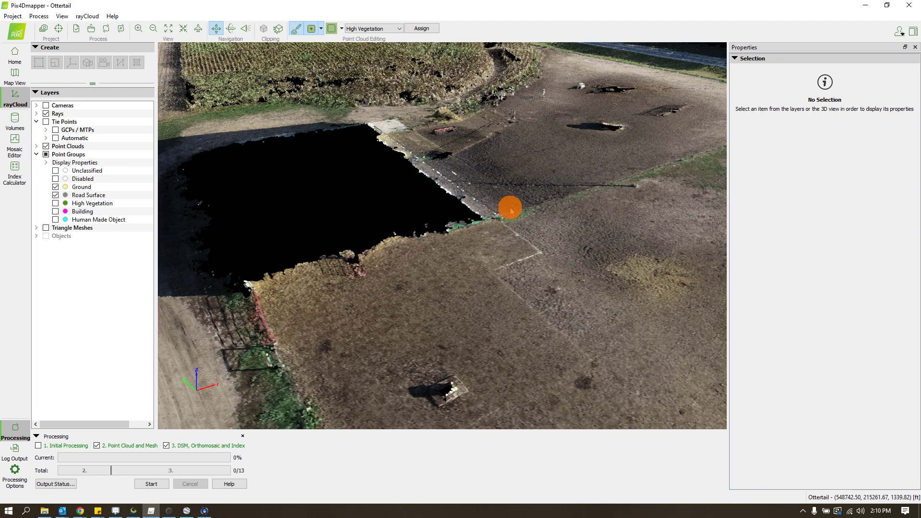